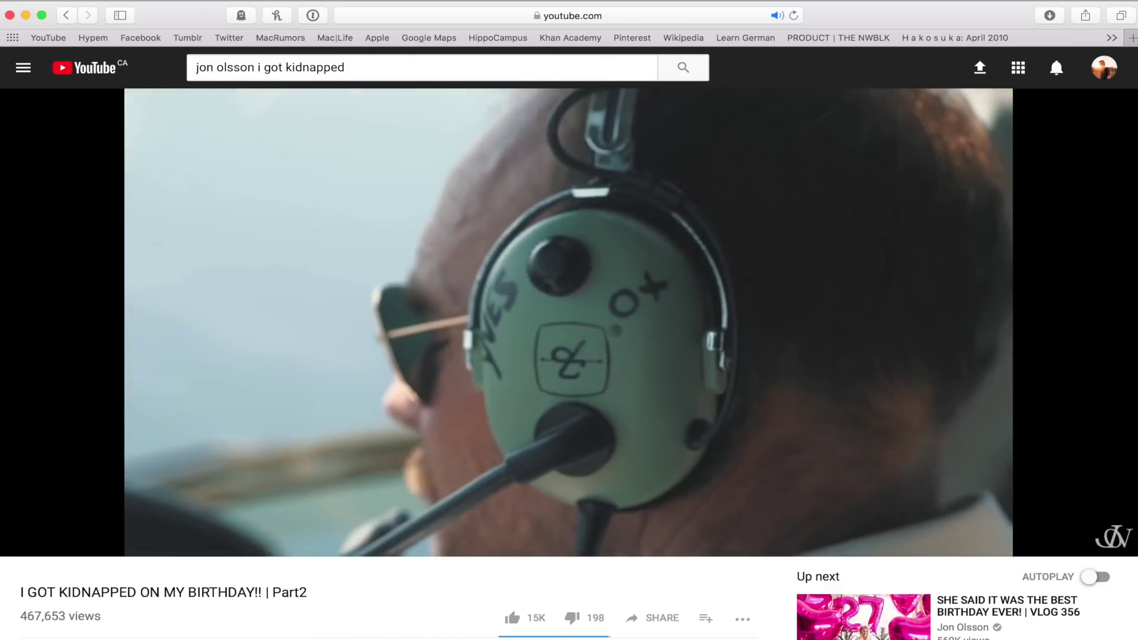
Step: Pause the 'I GOT KIDNAPPED ON MY BIRTHDAY!! | Part2' video at 1:29 of 20:36
left_click(22, 543)
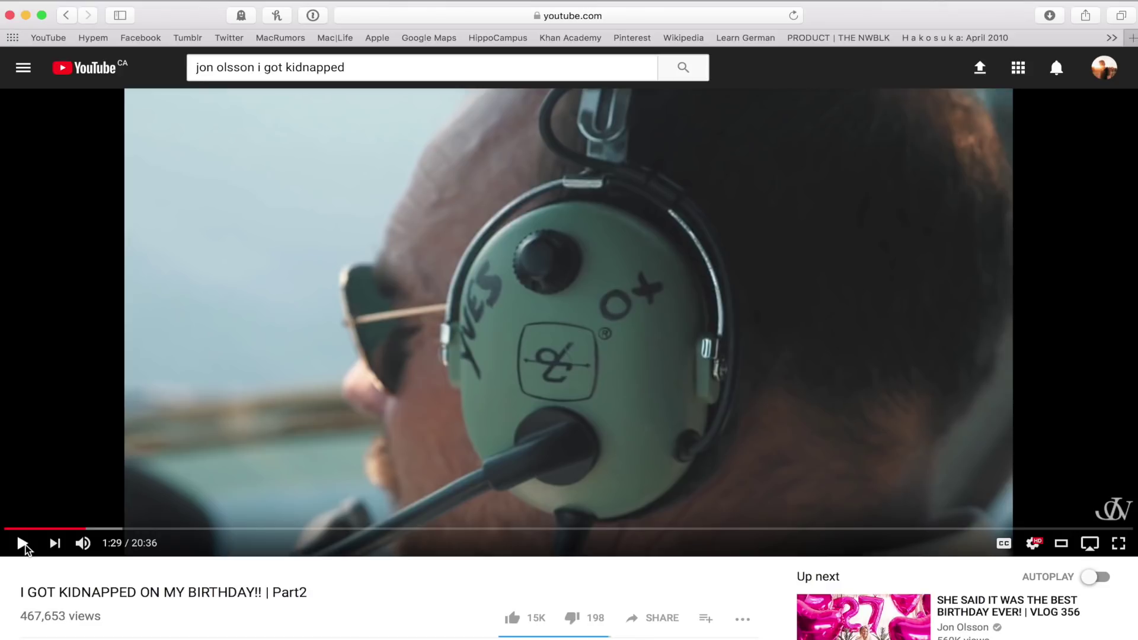
mouse_move(356, 631)
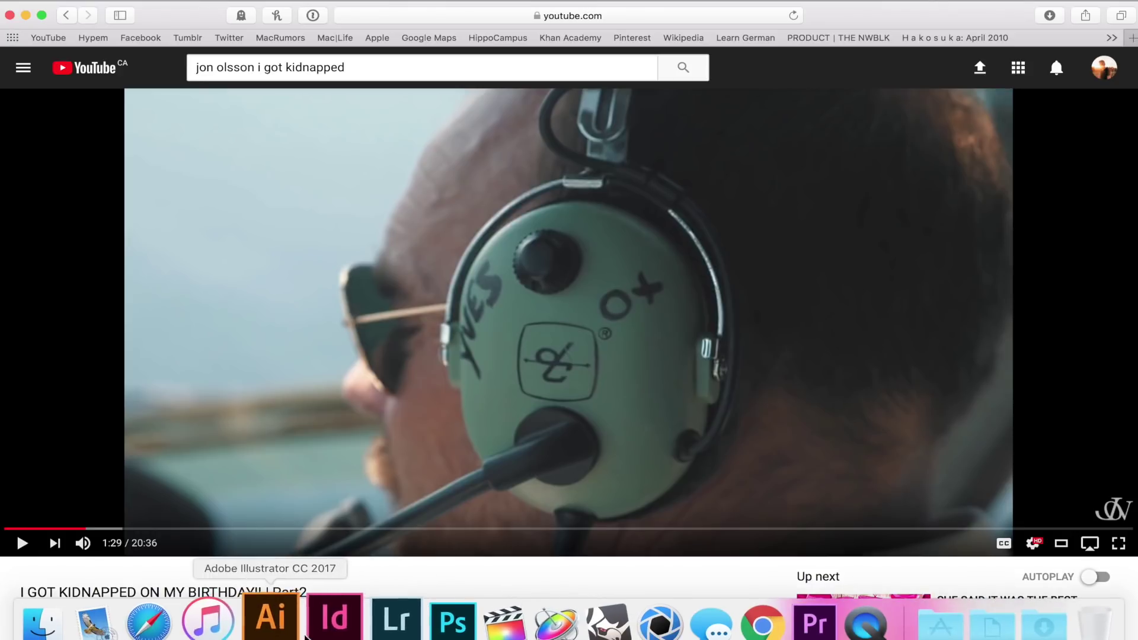
Step: Switch to Premiere Pro, preview the Tutorial sequence, and select clip C0931.MP4
left_click(811, 622)
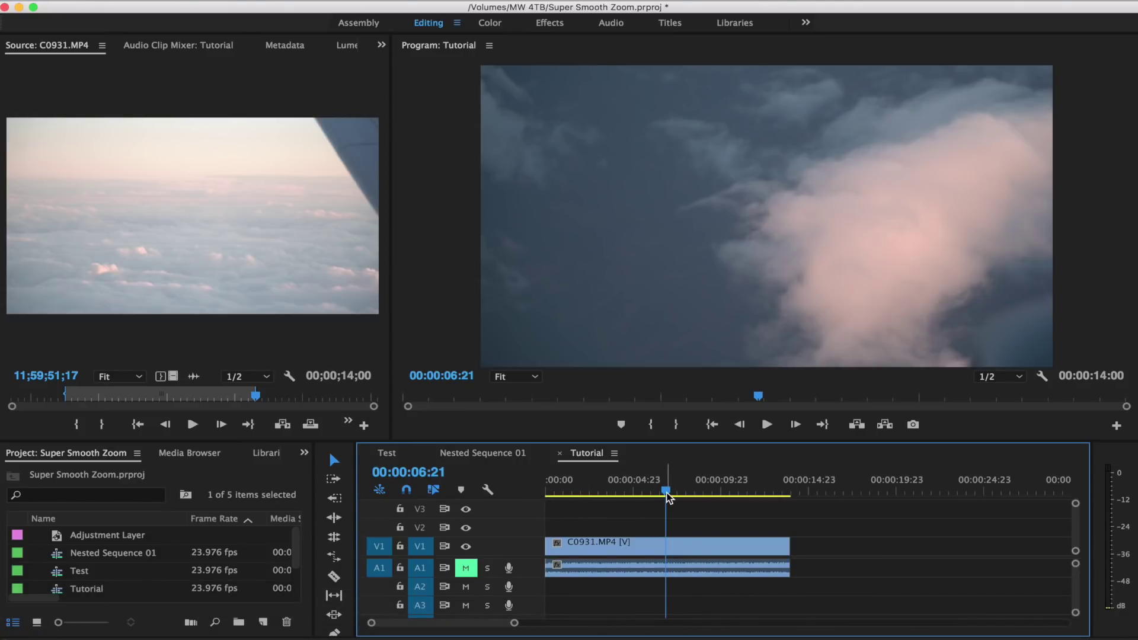
left_click_drag(667, 493, 539, 500)
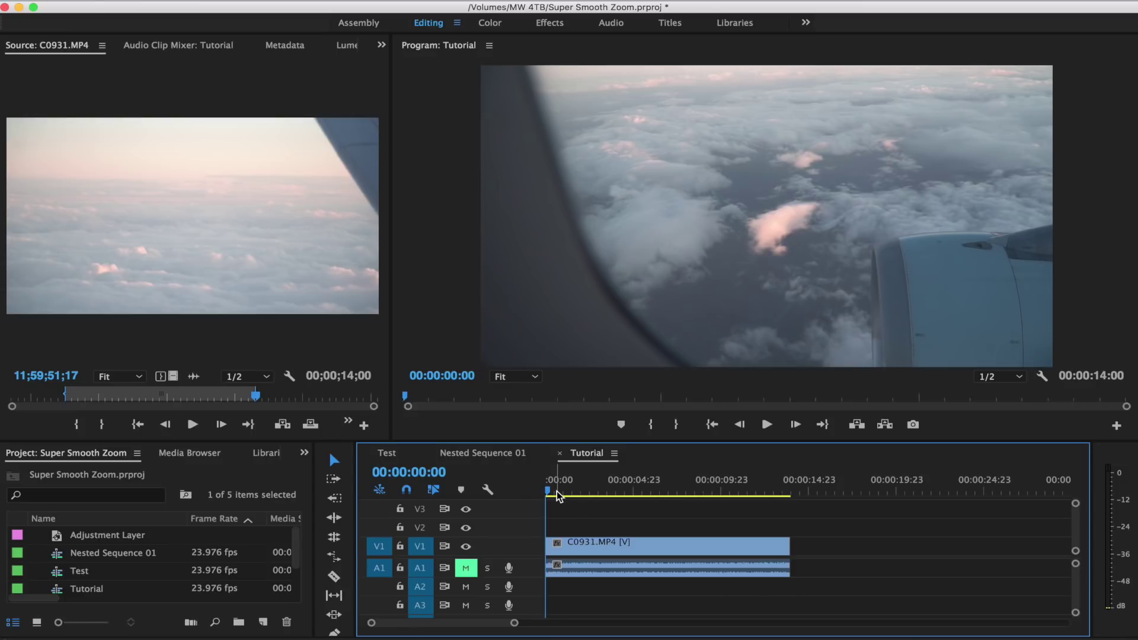
key("space")
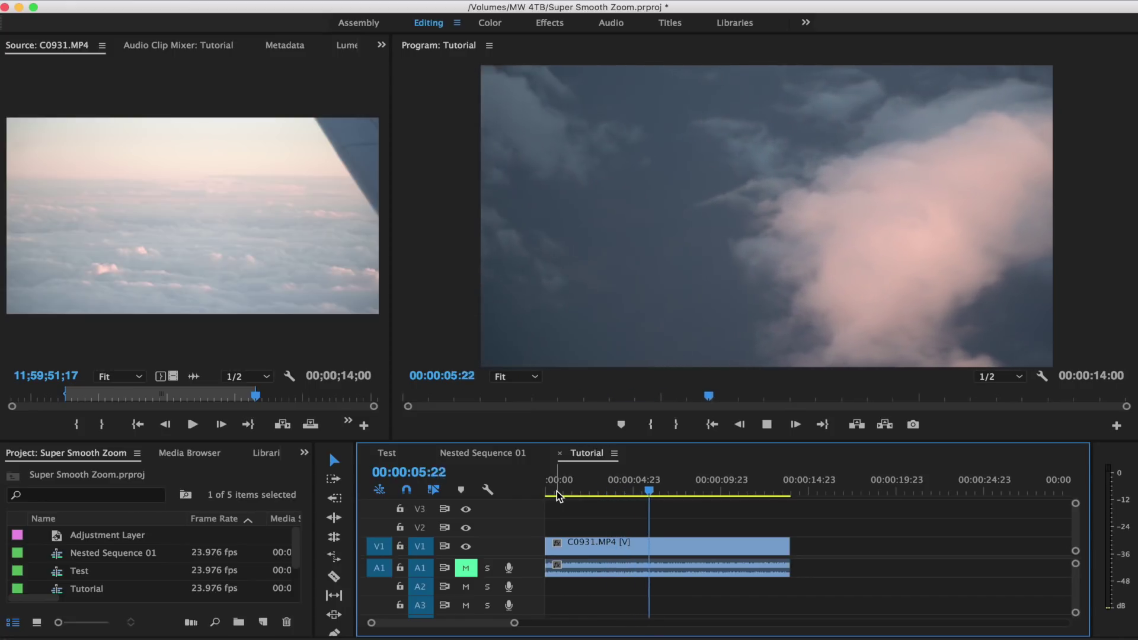
key("space")
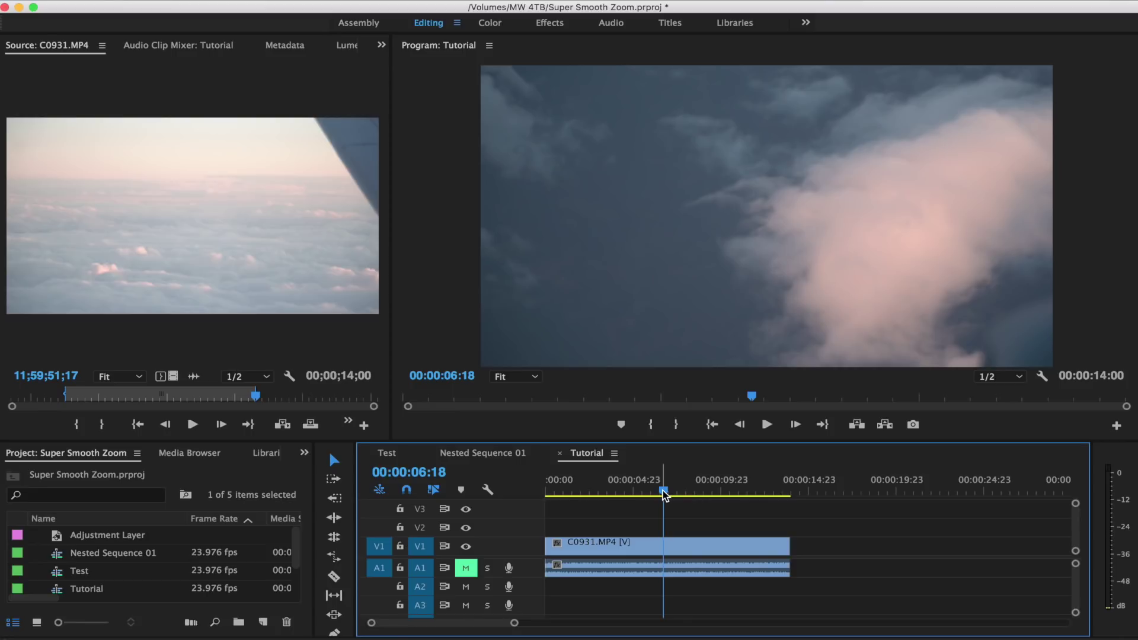
left_click_drag(663, 495, 535, 496)
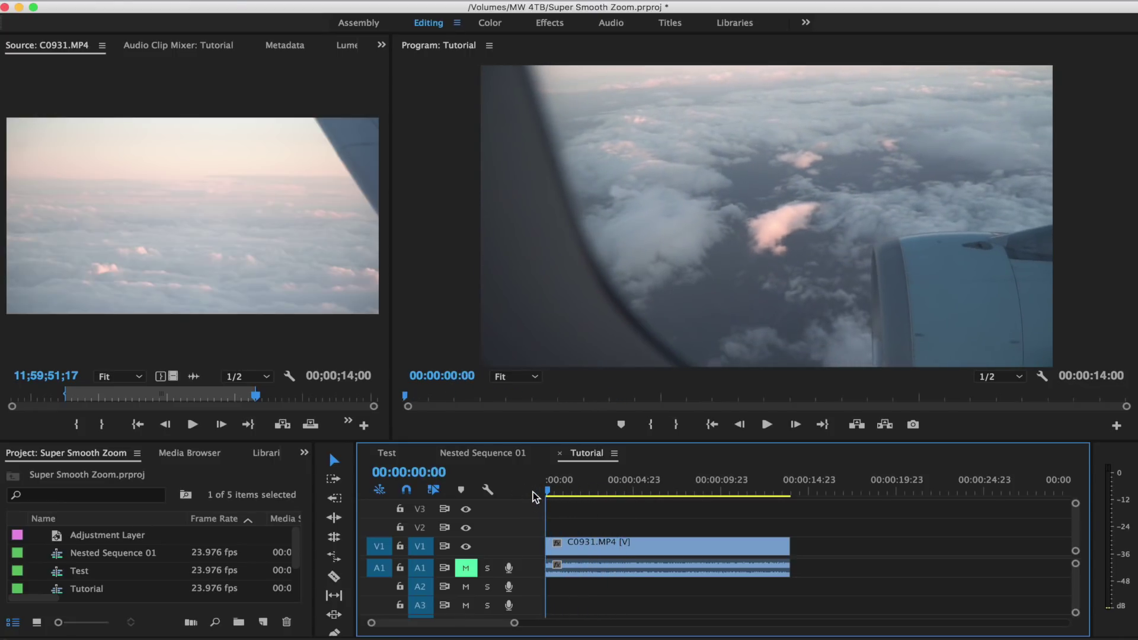
left_click(656, 546)
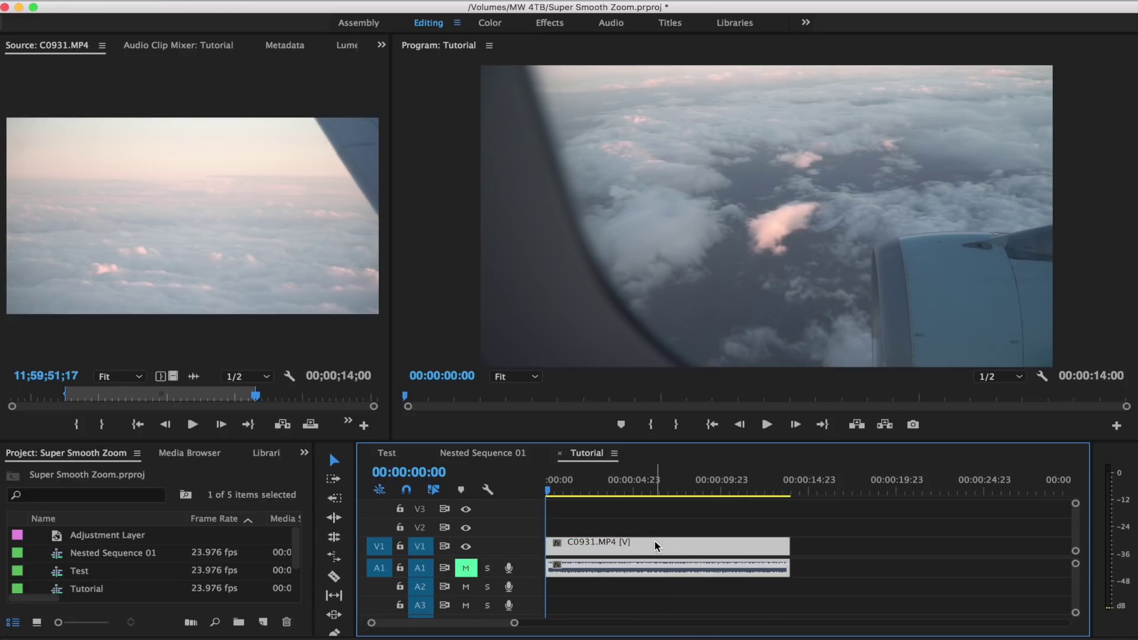
Step: Apply the Warp Stabilizer effect, found by searching 'warp', to clip C0931.MP4 on V1
key("shift+7")
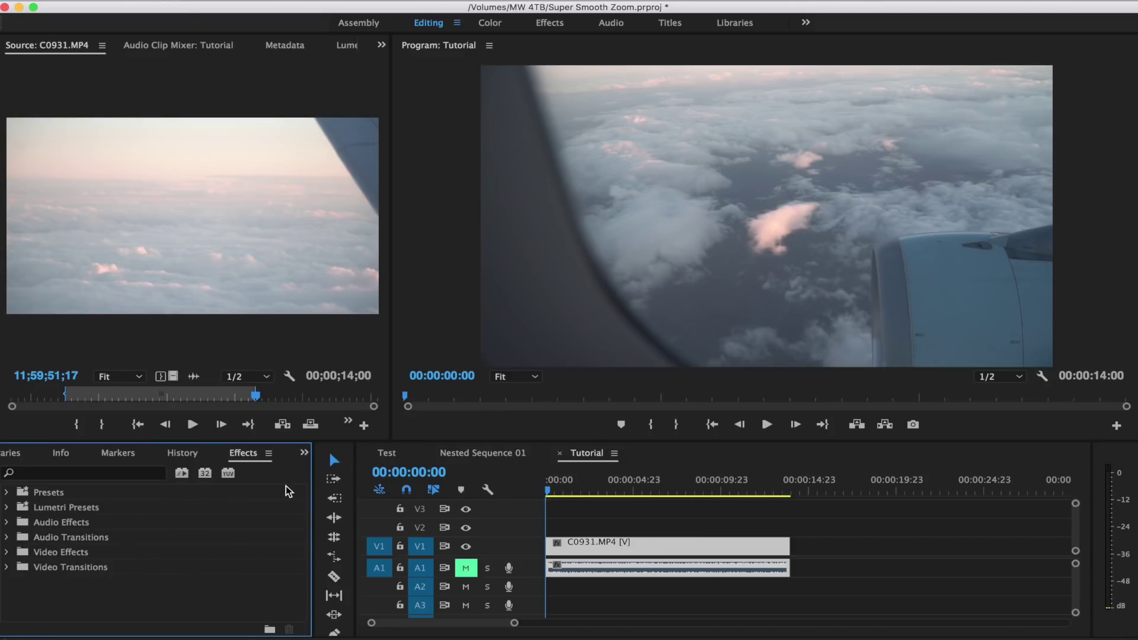
left_click(65, 473)
type("warp")
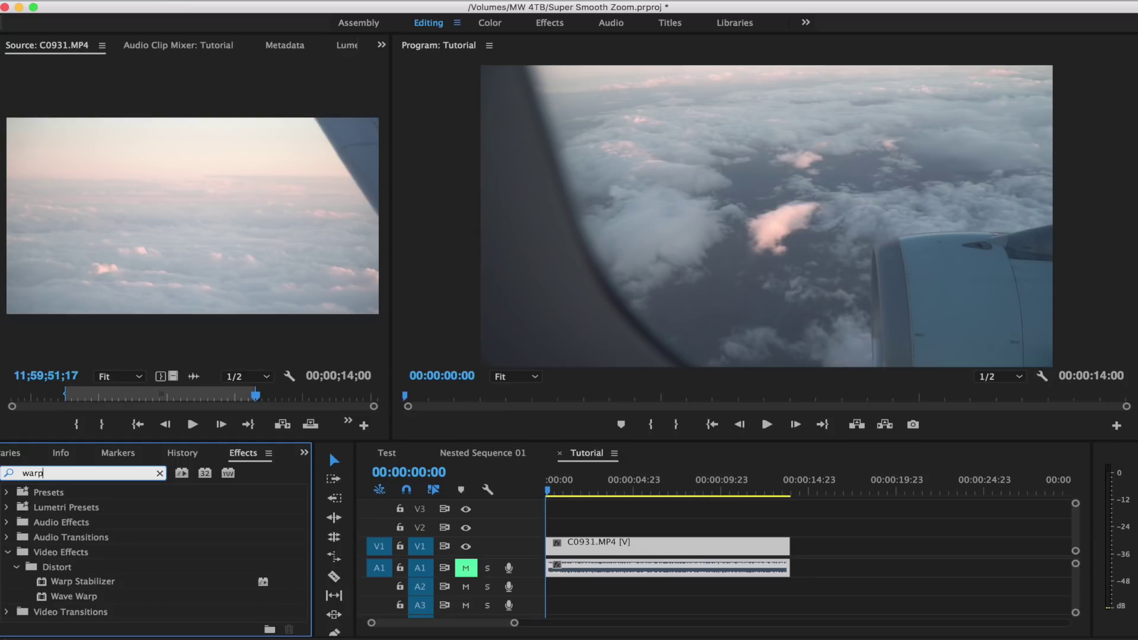
left_click(103, 583)
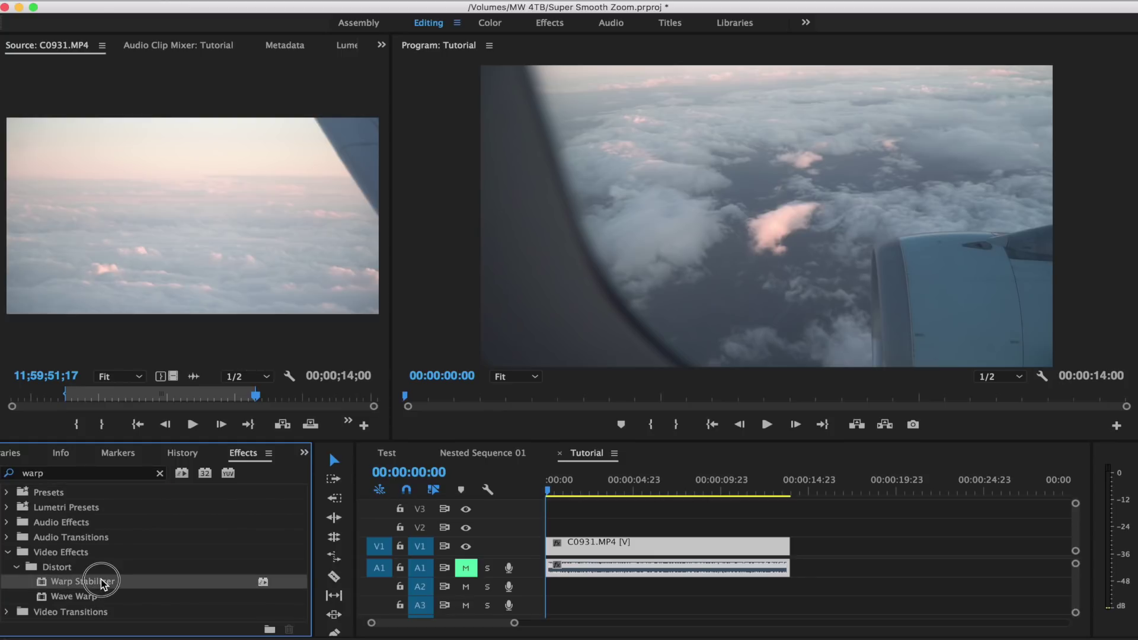
left_click_drag(104, 582, 605, 549)
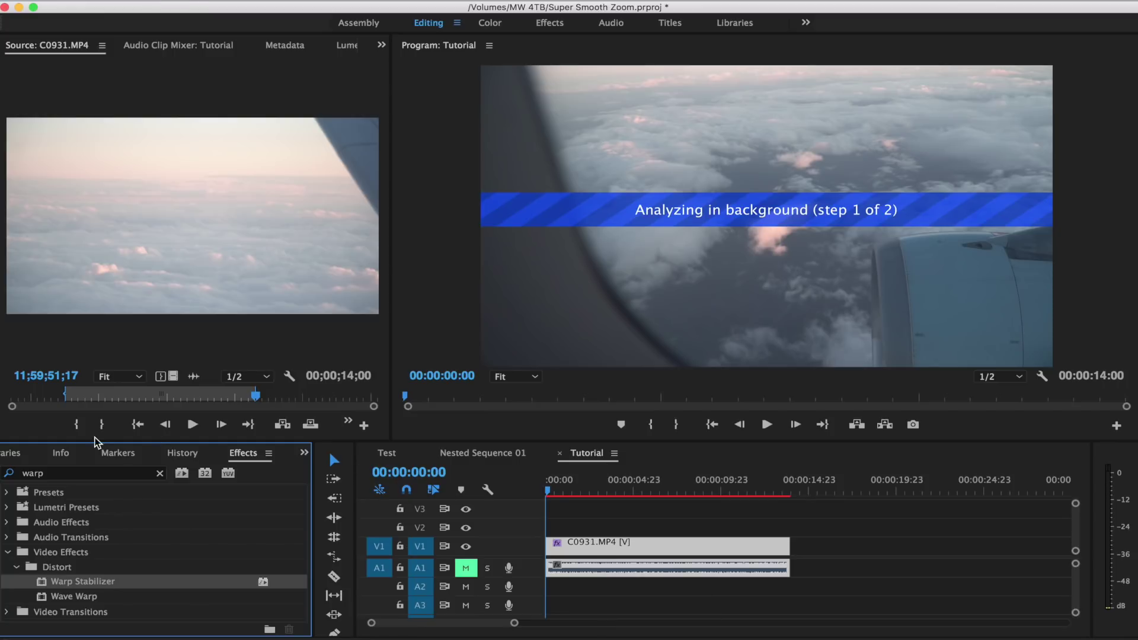
scroll(98, 457, "up", 6)
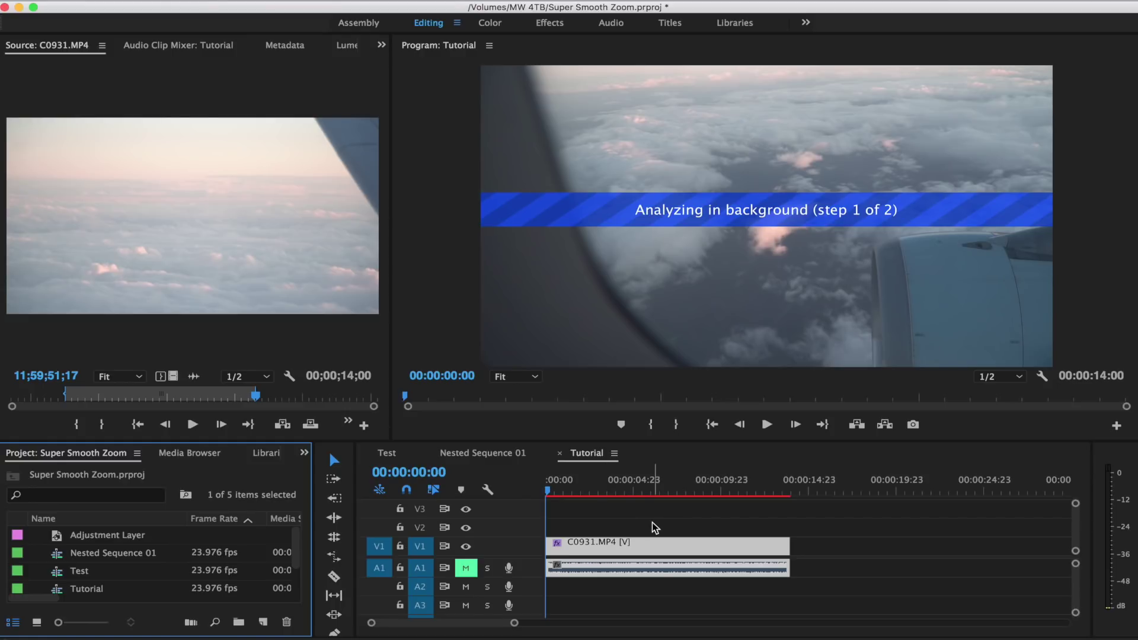
right_click(663, 549)
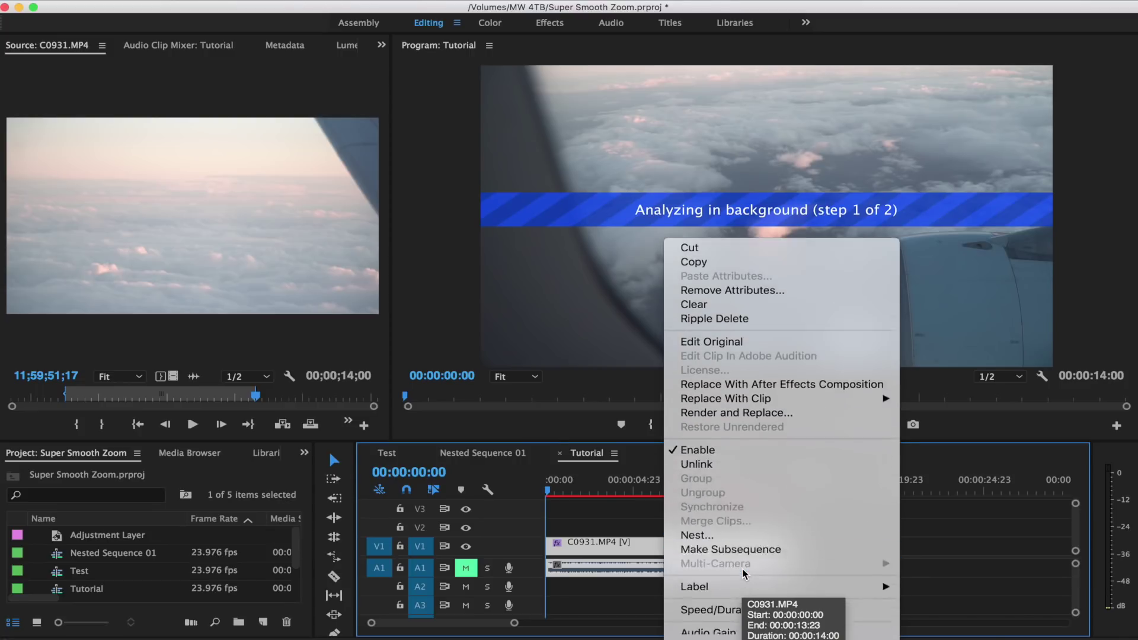
Step: Nest C0931.MP4 into a new sequence named 'Tutorial Nest' and open it
left_click(738, 507)
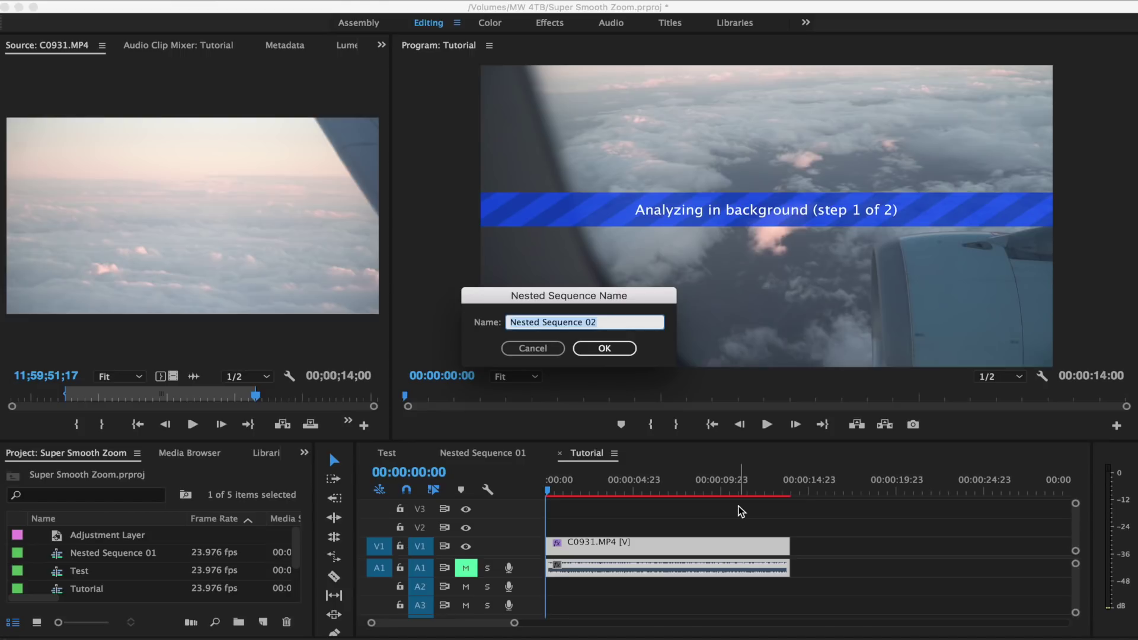
type("Tutoria")
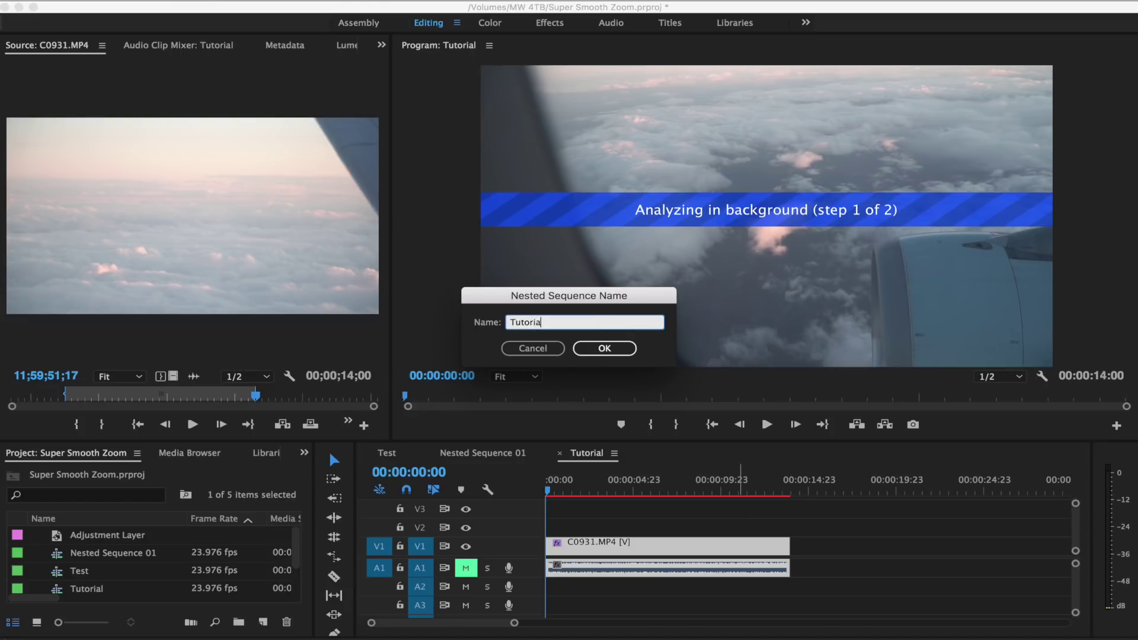
type("l Nest")
key("Return")
double_click(662, 548)
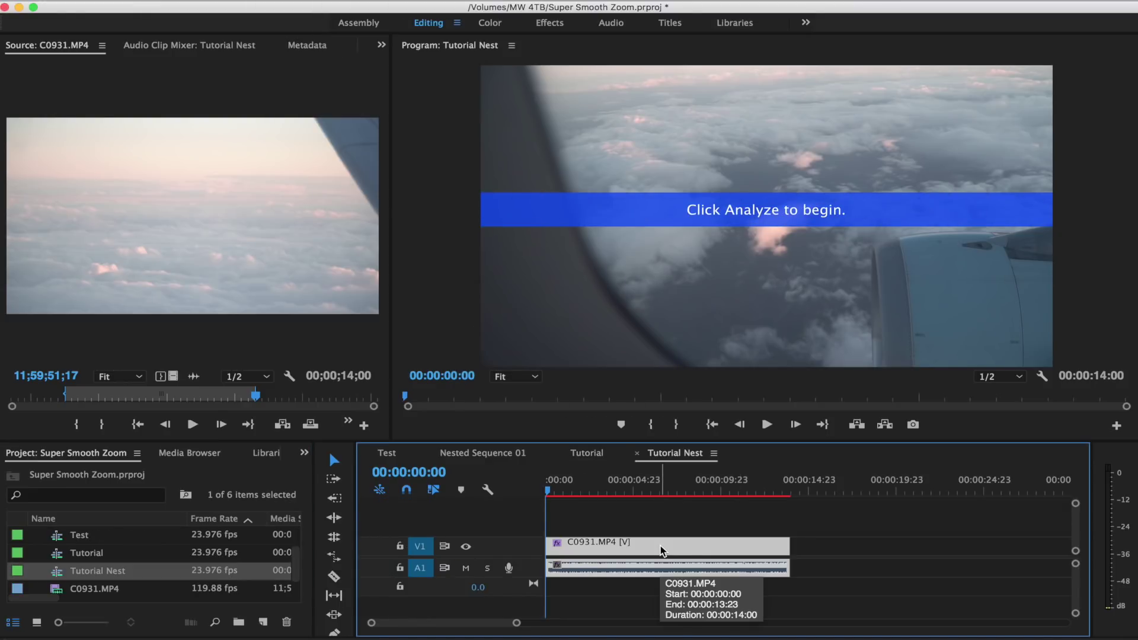
left_click(665, 224)
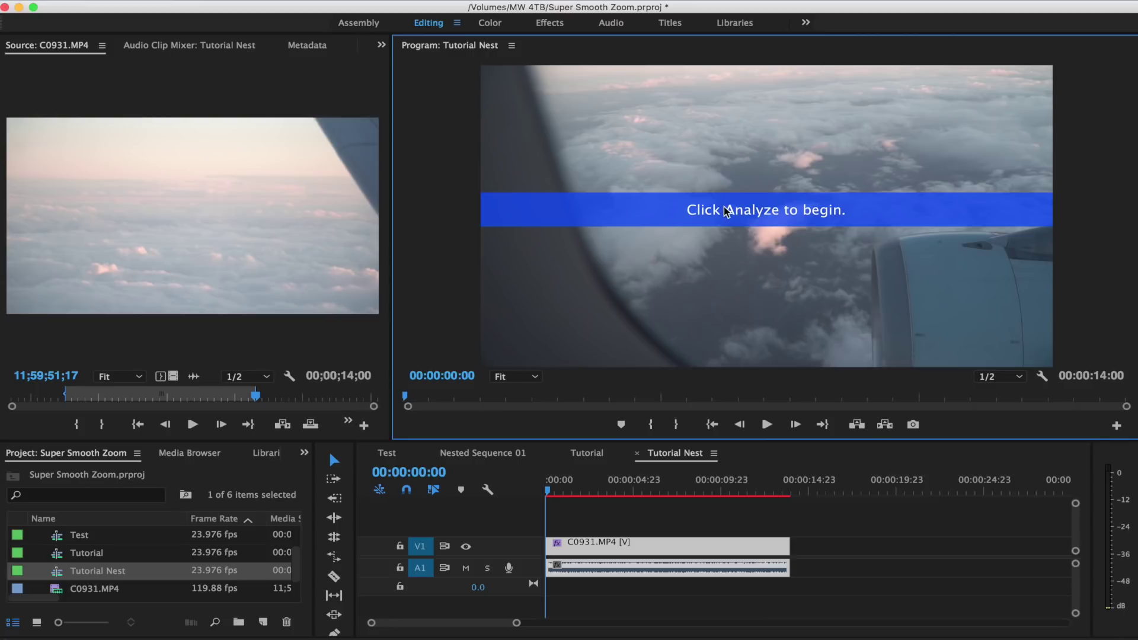
Step: Undo the nest and set Warp Stabilizer Smoothness to 75% with Preserve Scale on
key("super+z")
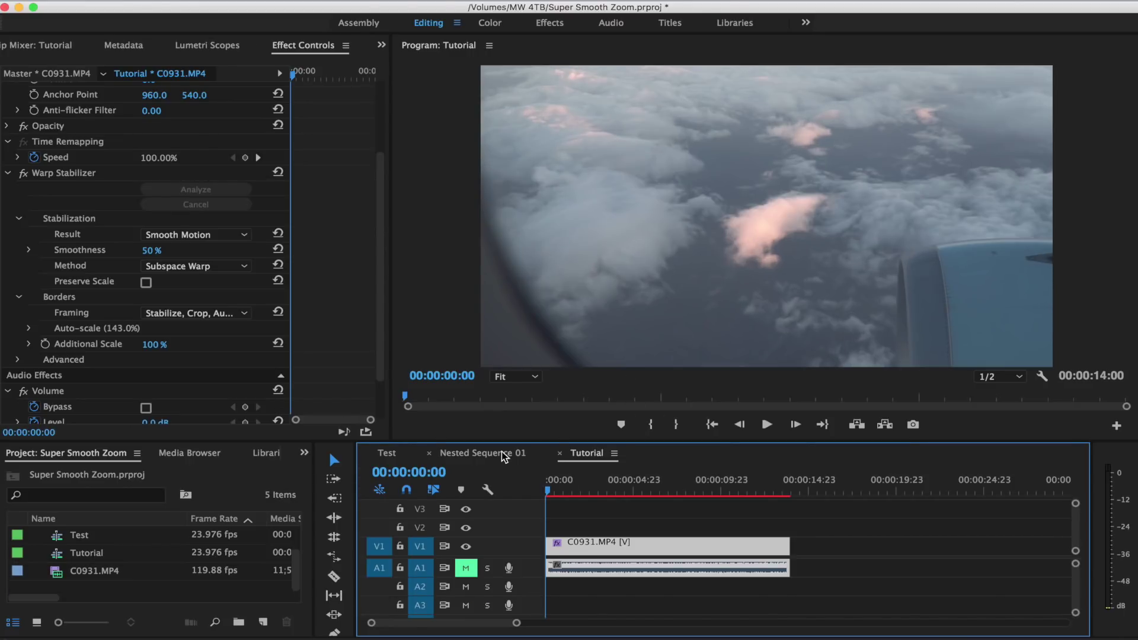
key("space")
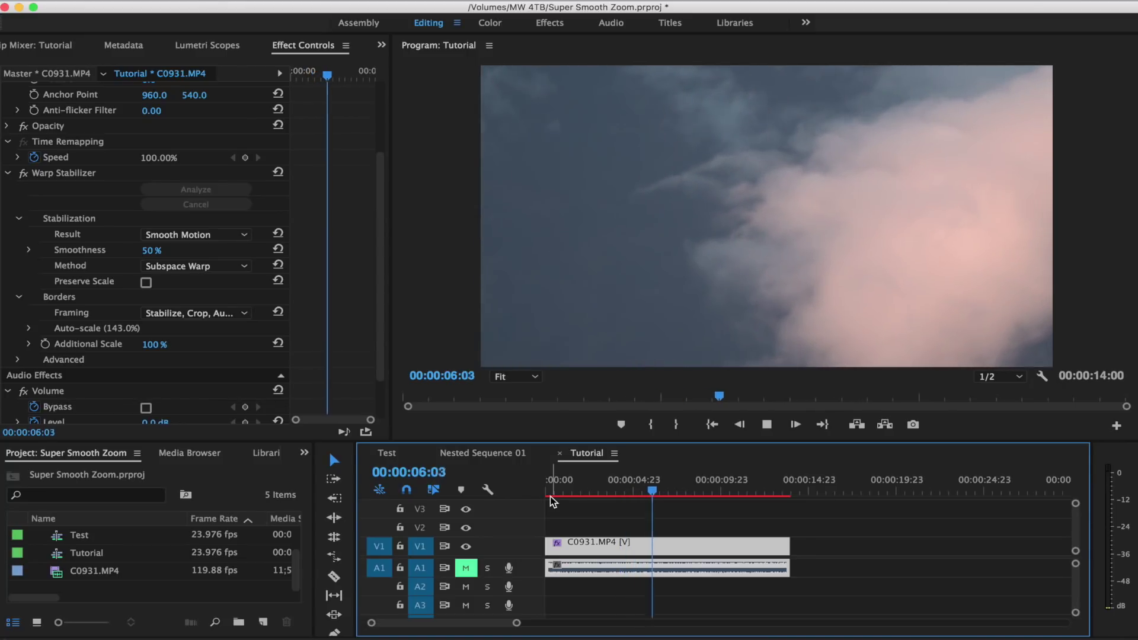
key("space")
left_click(152, 249)
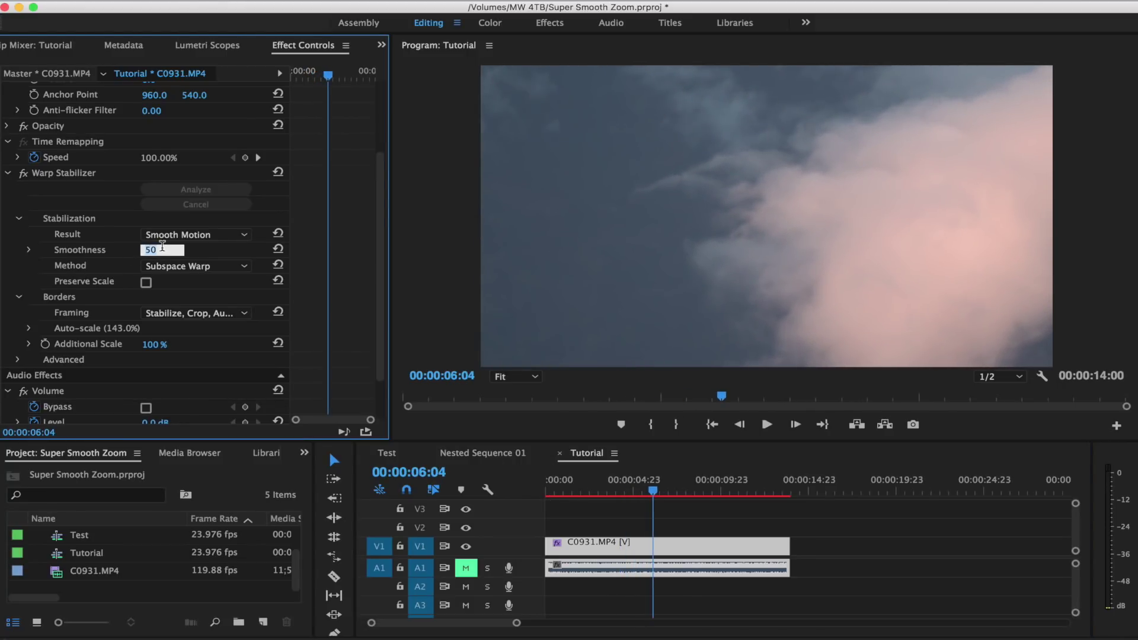
type("75")
key("Return")
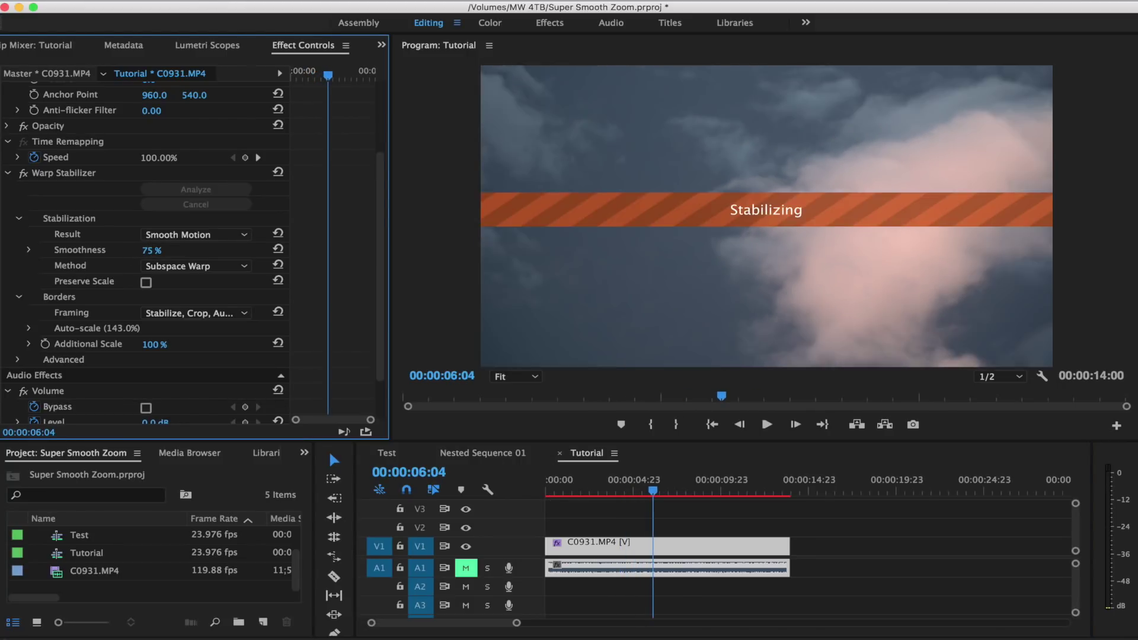
left_click(146, 282)
Step: Scrub back to the sequence start and play the stabilized result
left_click(650, 492)
left_click_drag(650, 492, 600, 498)
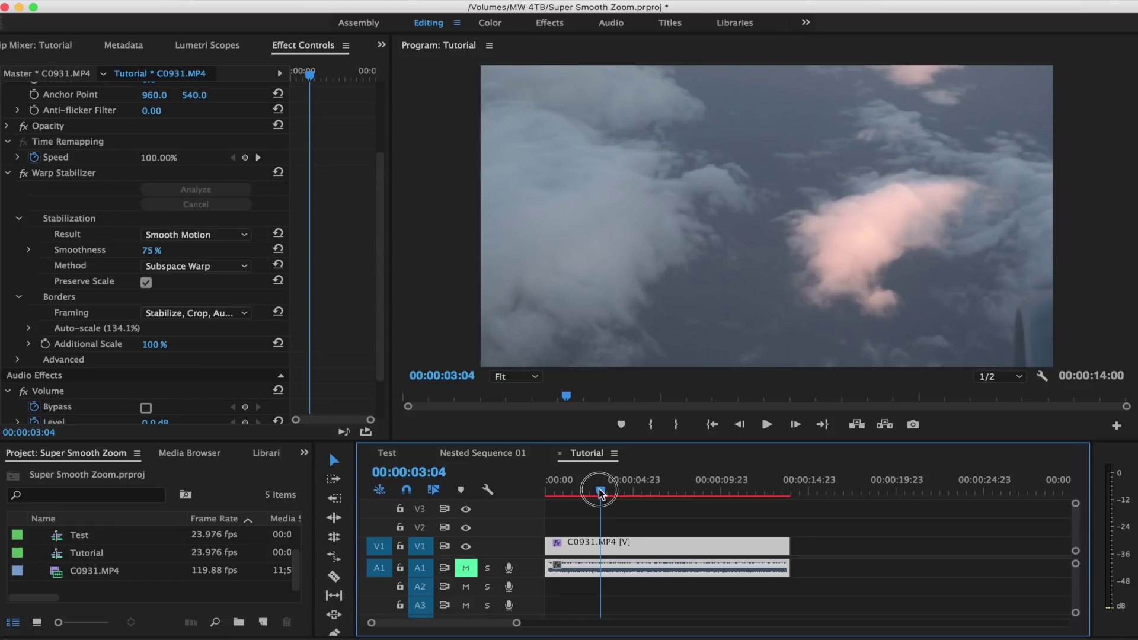
left_click_drag(601, 492, 539, 491)
key("space")
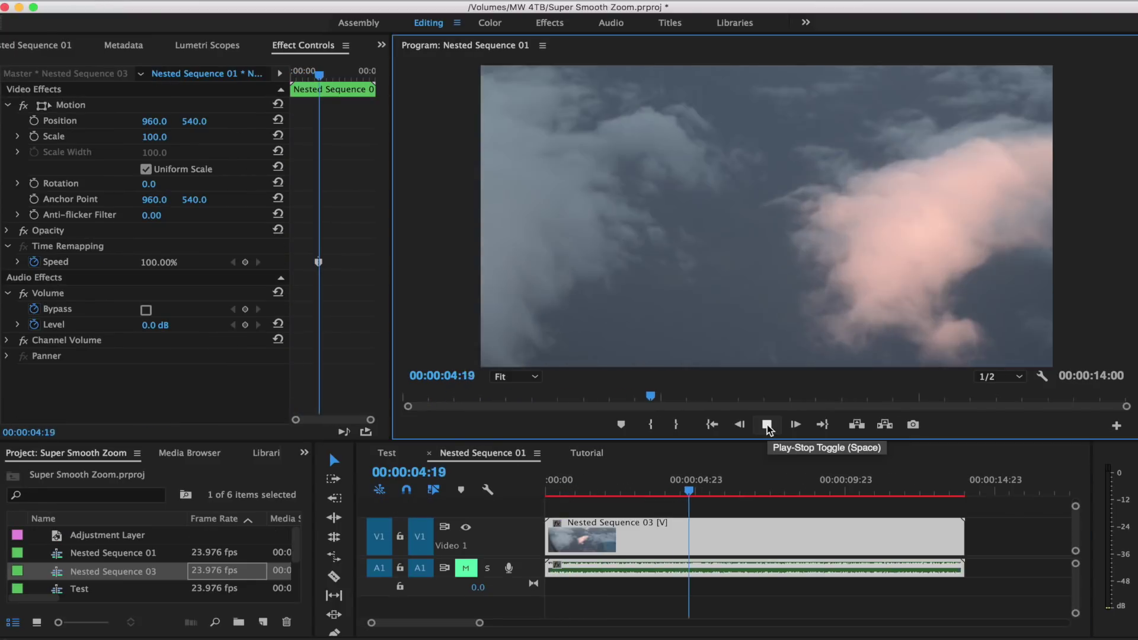
left_click(766, 425)
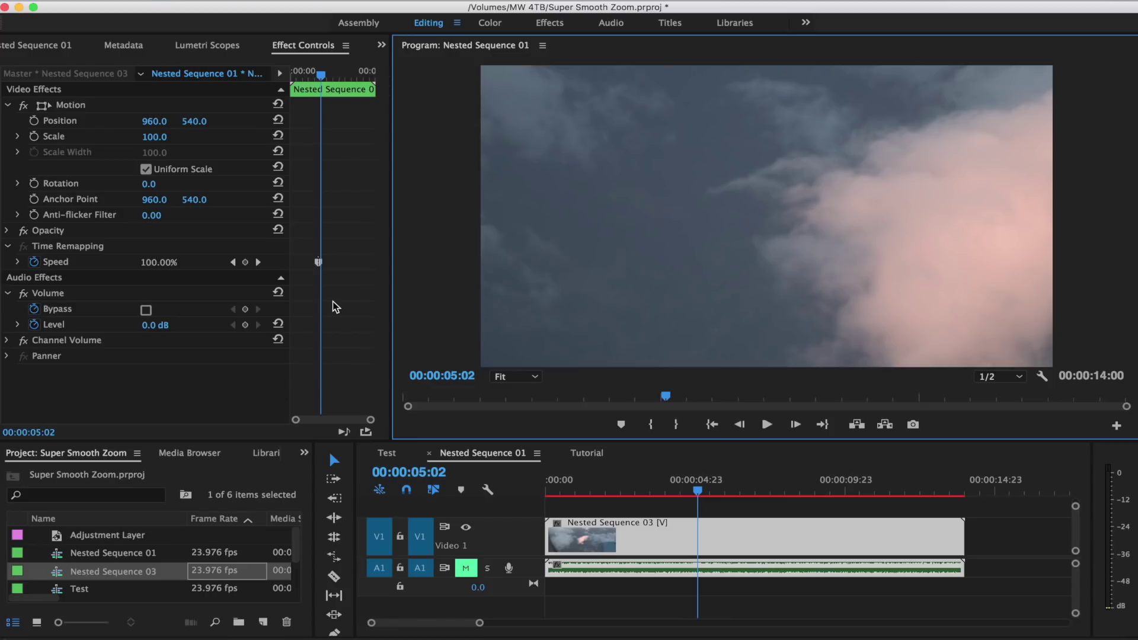
Step: Widen the Effect Controls settings and jump between Speed keyframes back to 00:00:00:00
left_click(391, 259)
left_click_drag(391, 260, 557, 283)
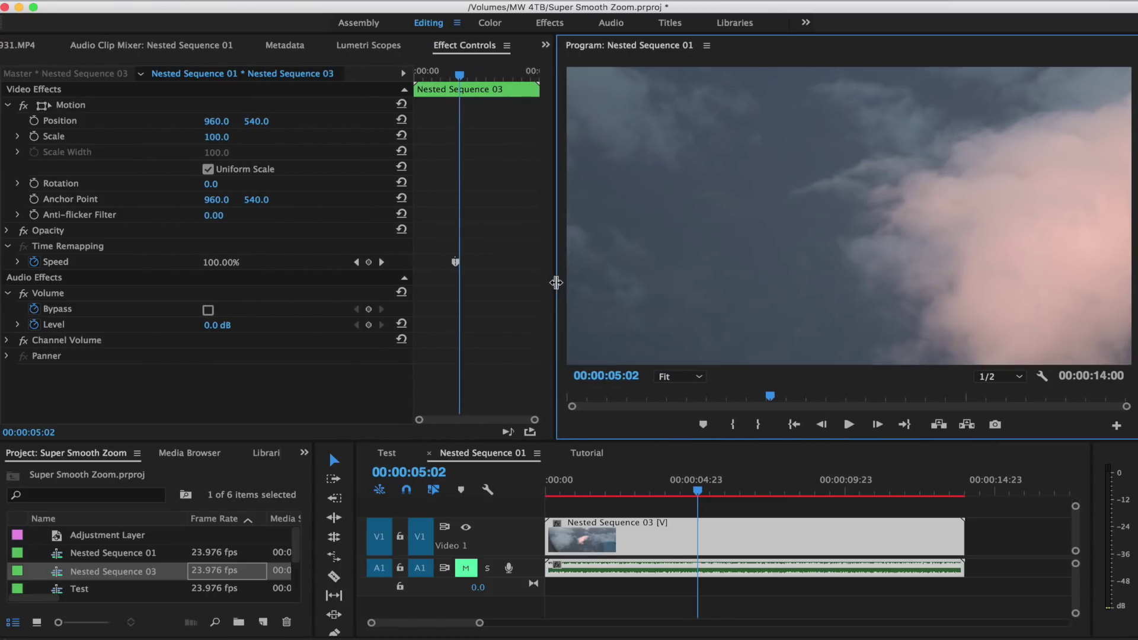
left_click(357, 262)
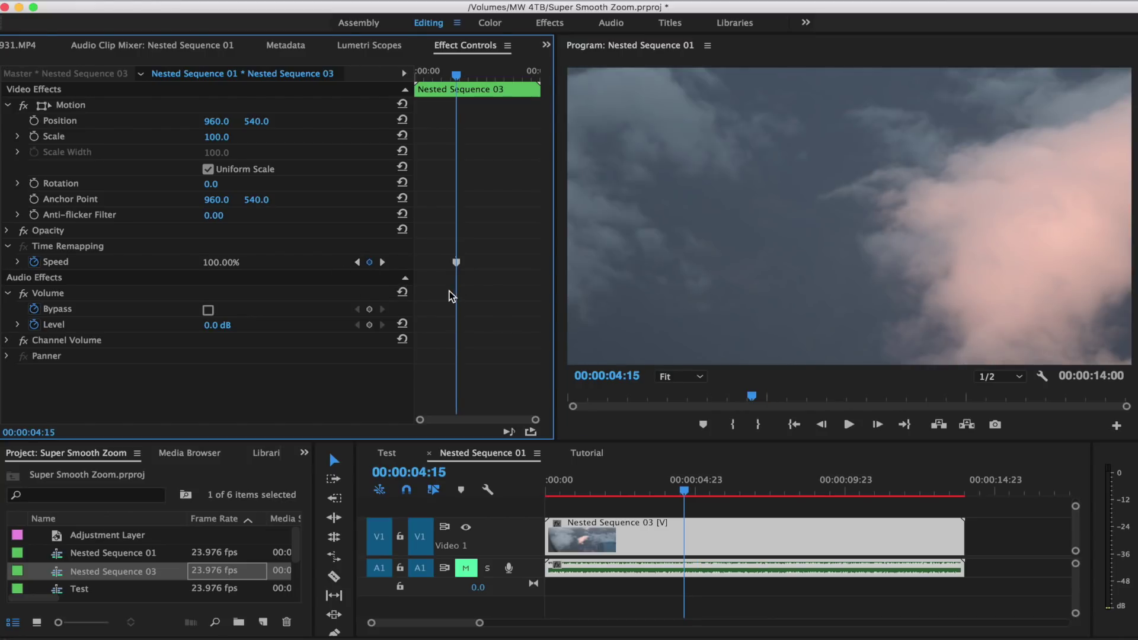
left_click(358, 262)
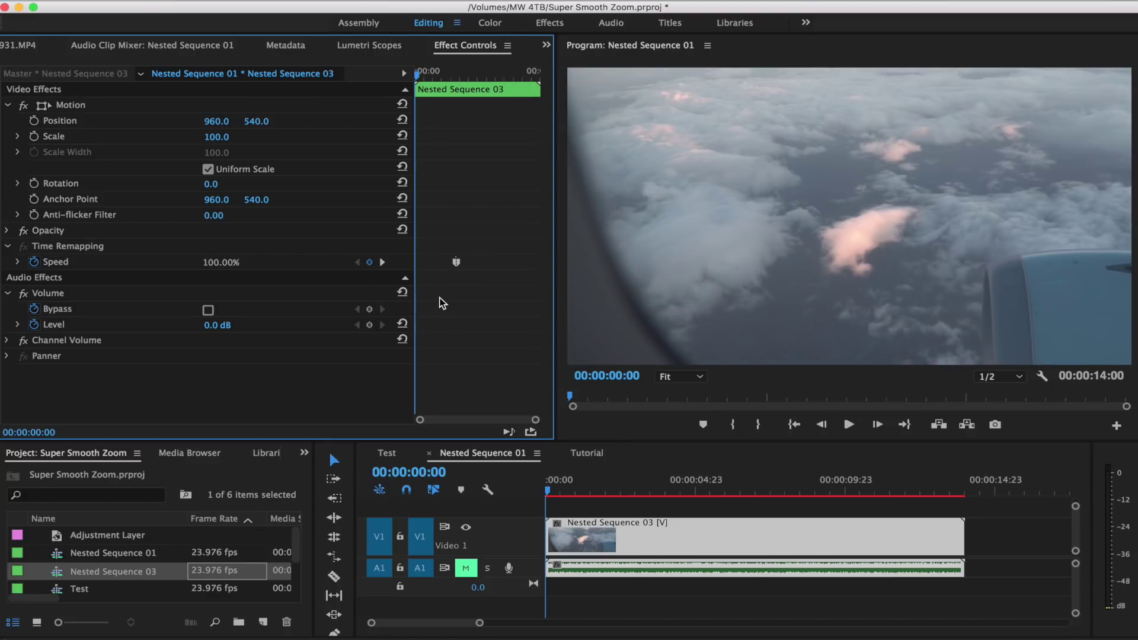
Step: Show the nested clip's Time Remapping > Speed keyframes on the timeline
left_click(658, 537)
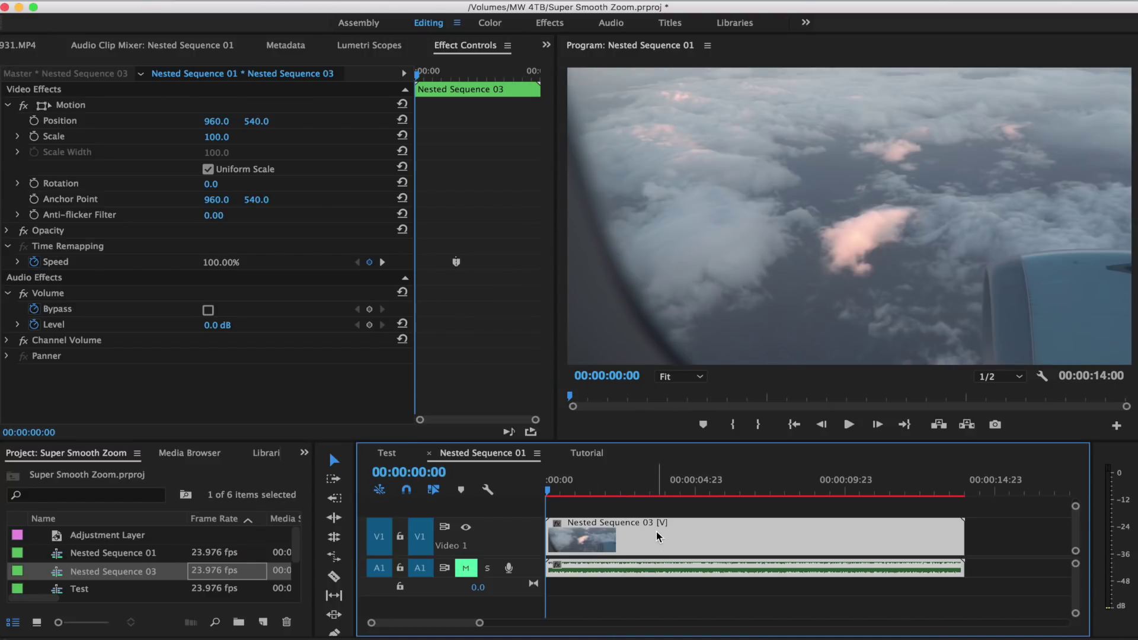
right_click(658, 536)
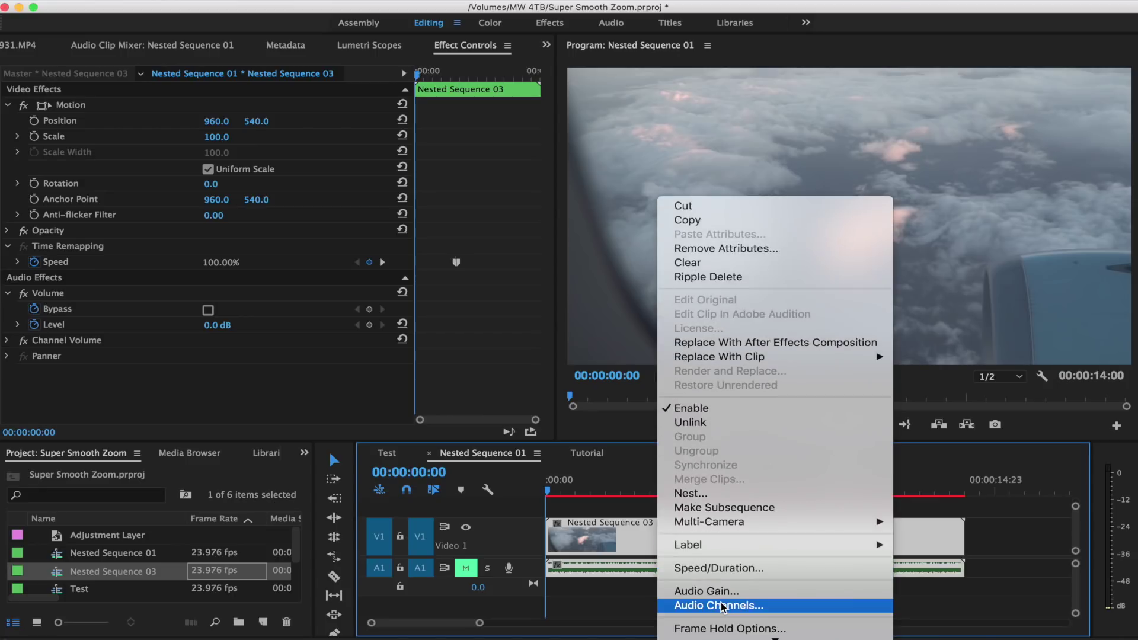
mouse_move(729, 636)
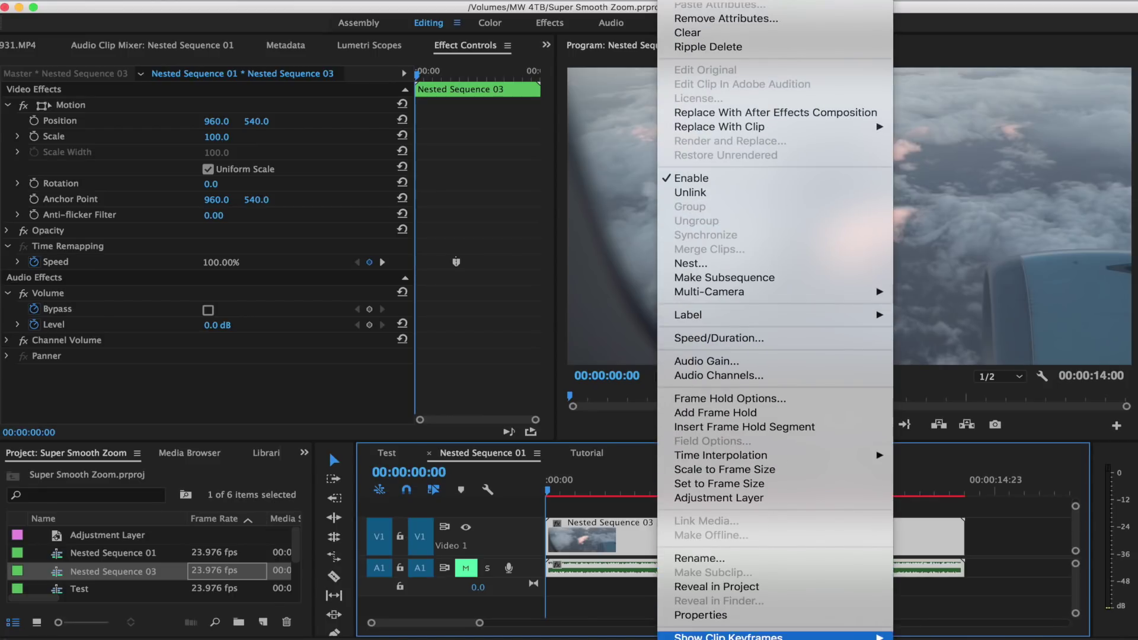
left_click(1060, 636)
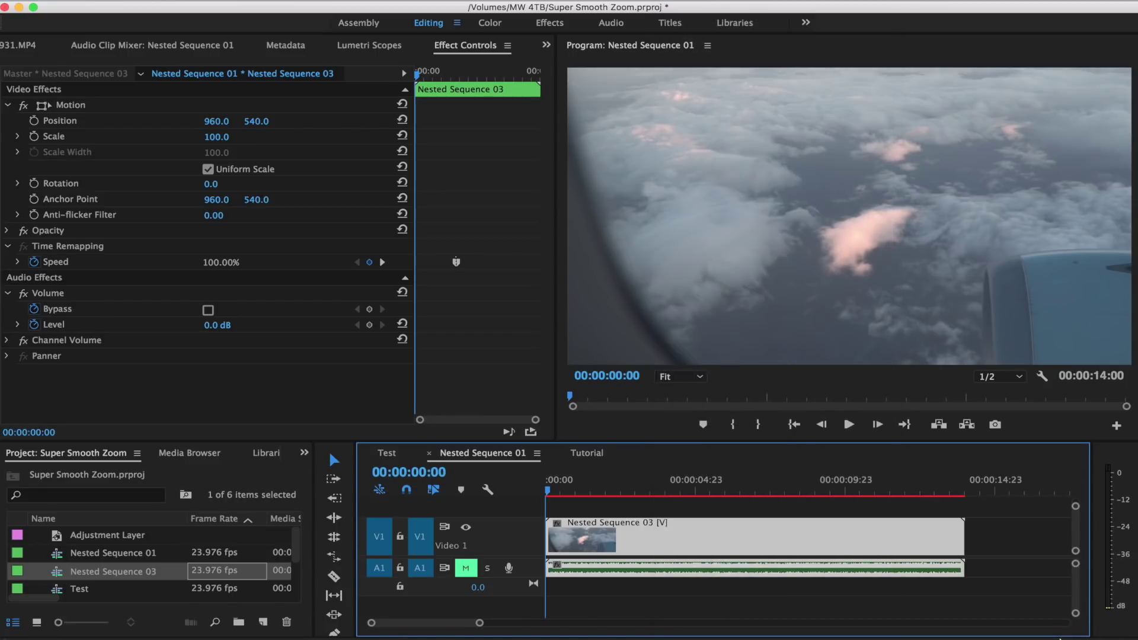
mouse_move(661, 549)
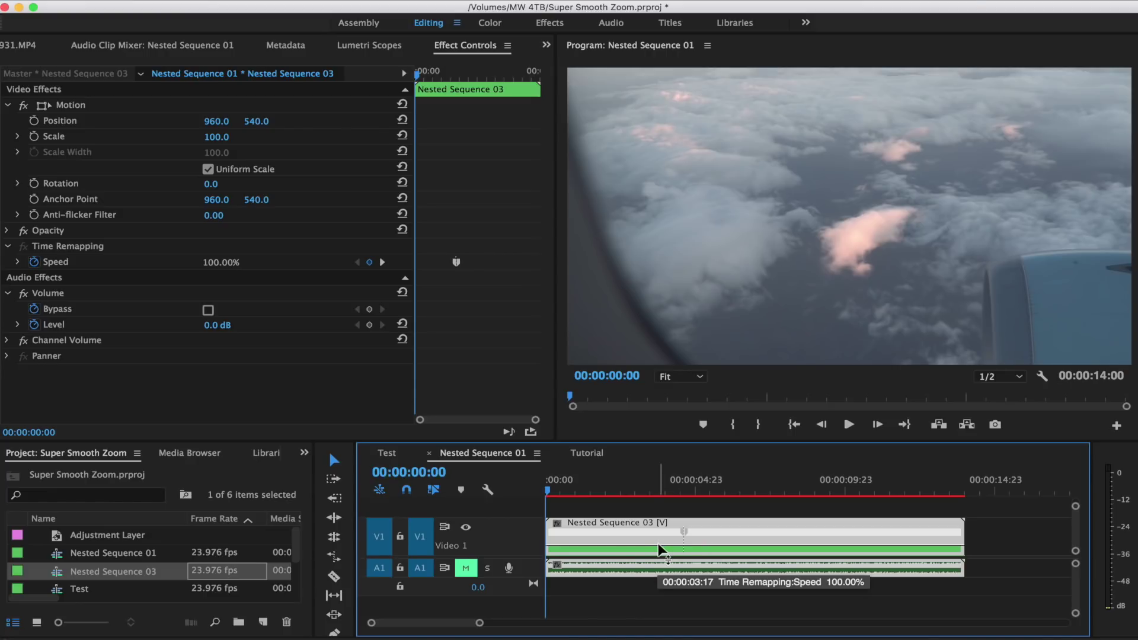
Step: Add a speed keyframe at about 00:00:02:07, where the ramp should start
left_click(369, 262)
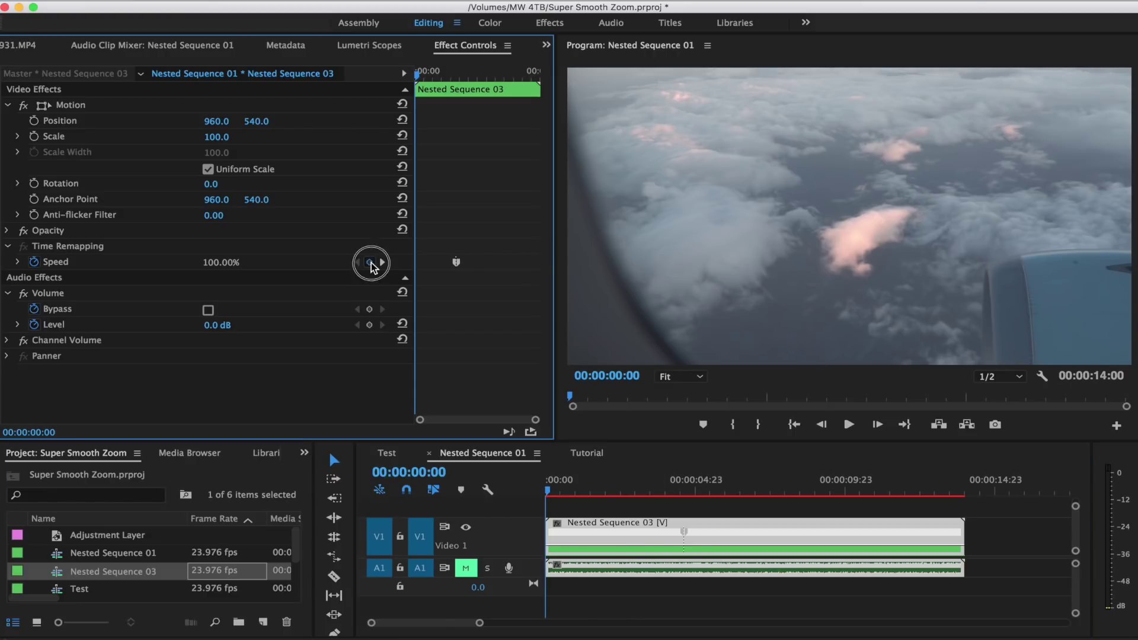
left_click(641, 494)
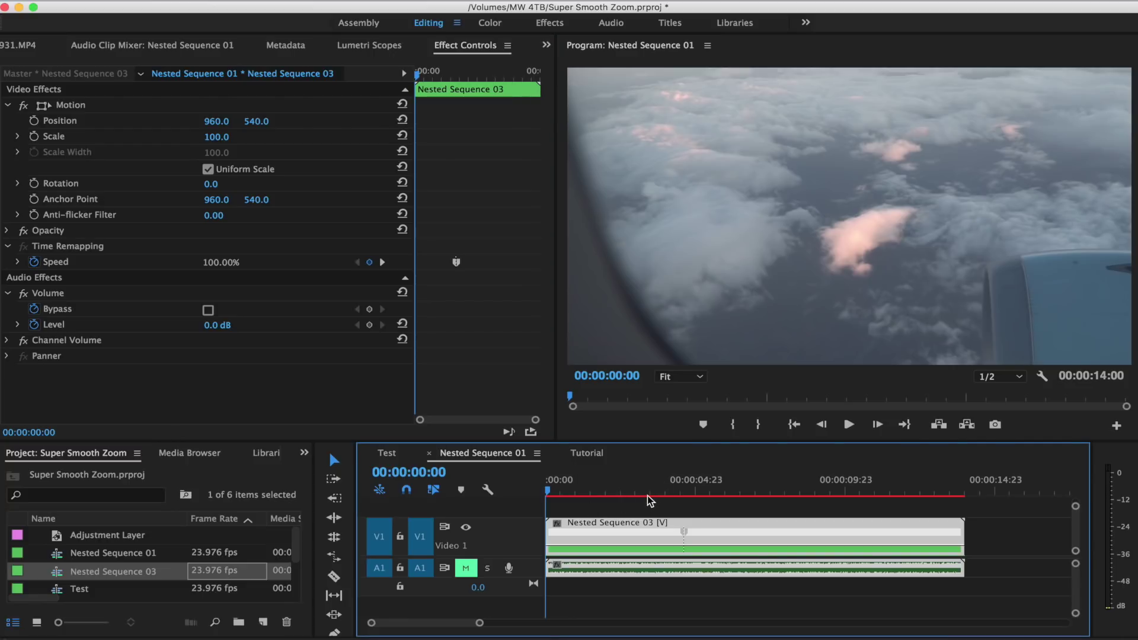
left_click_drag(644, 497, 613, 495)
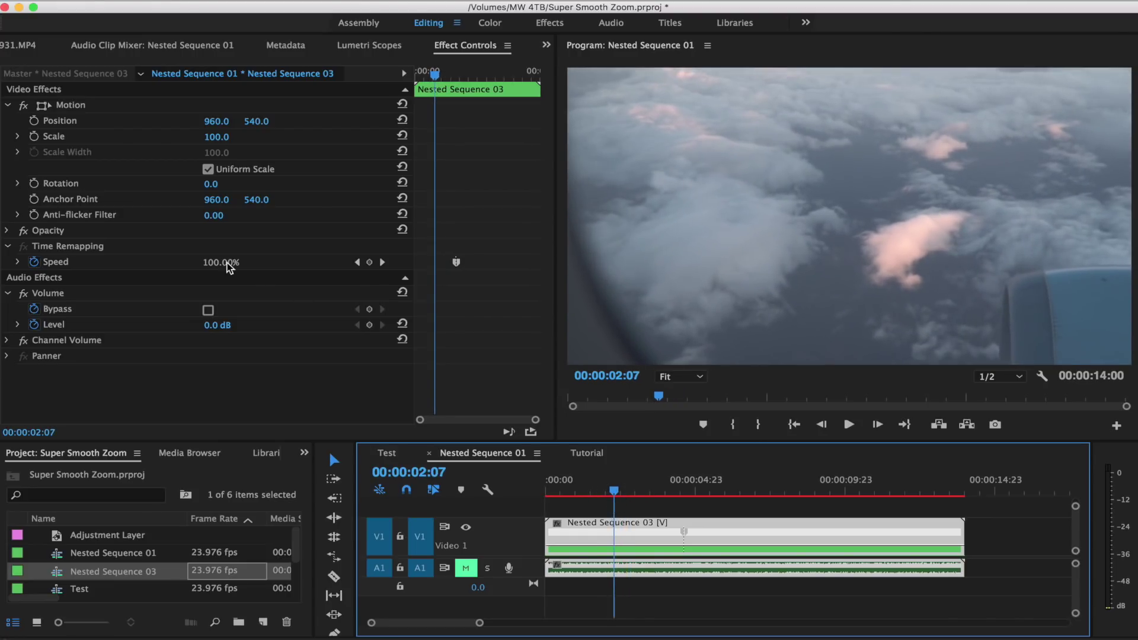
left_click(369, 262)
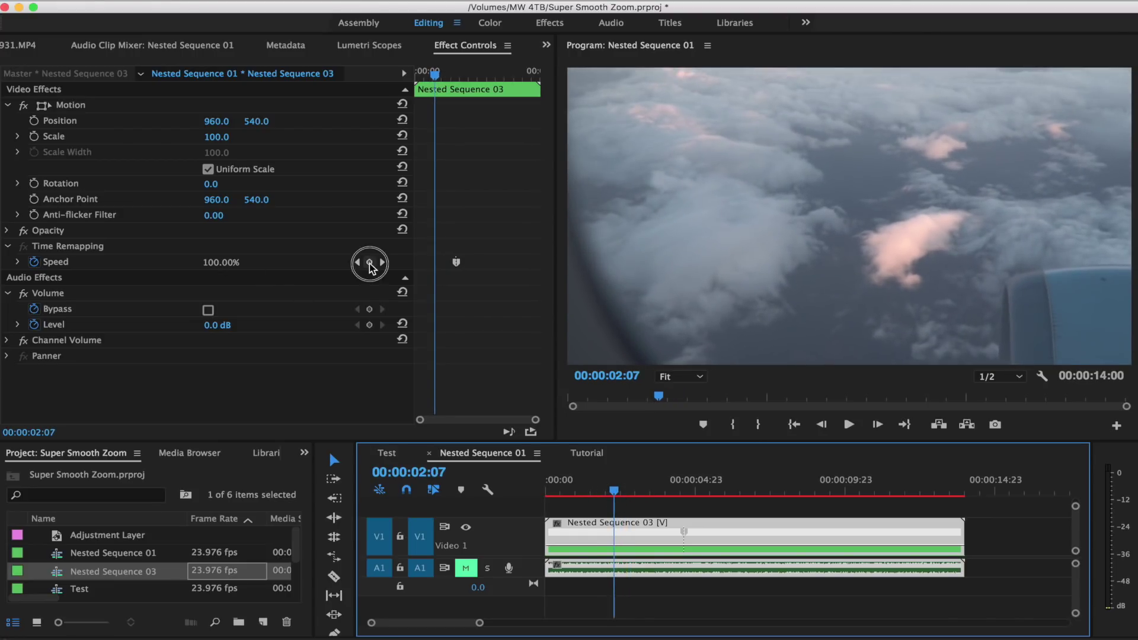
Step: Raise the speed after the 00:00:02:07 keyframe to 1000% and play back the ramp
left_click(656, 551)
left_click_drag(663, 544, 663, 499)
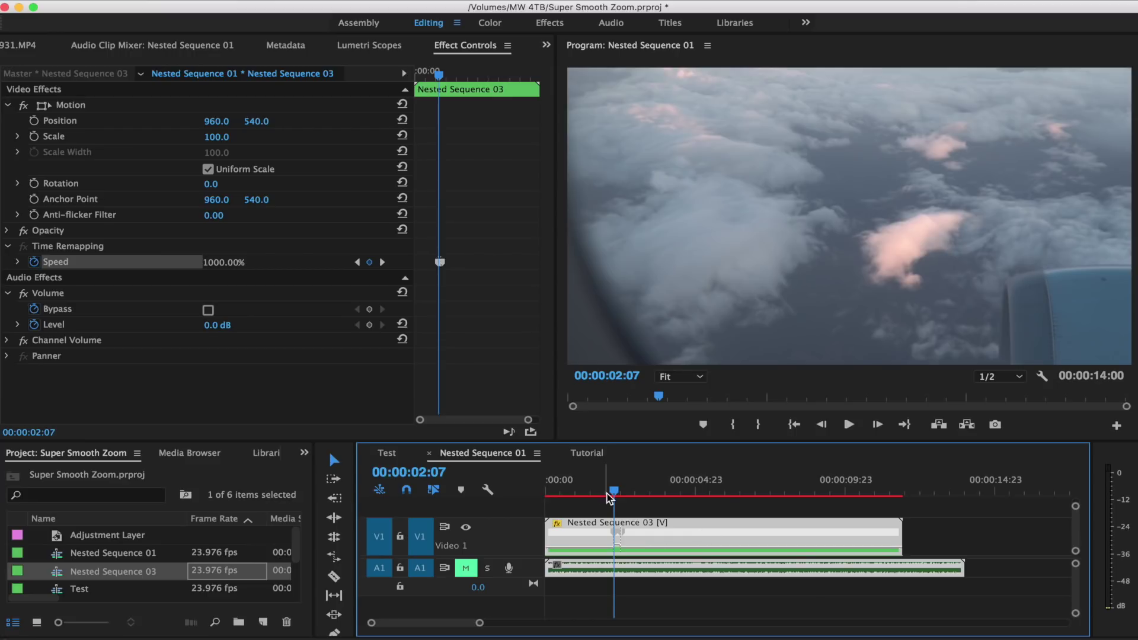
left_click_drag(612, 491, 577, 495)
key("space")
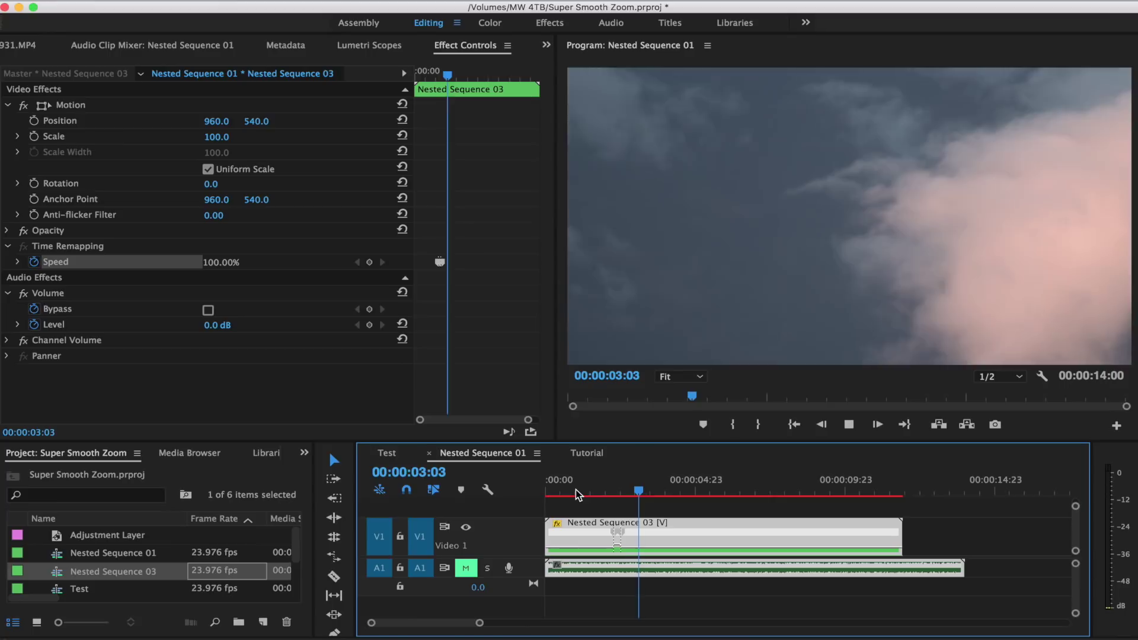
key("space")
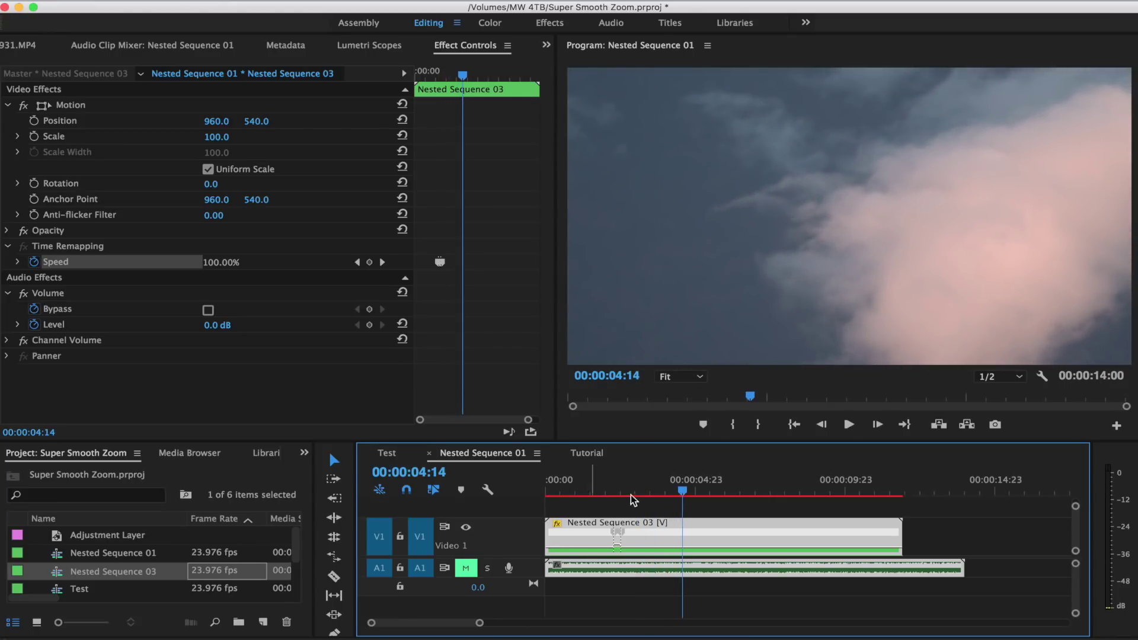
left_click(682, 492)
left_click_drag(682, 495, 608, 495)
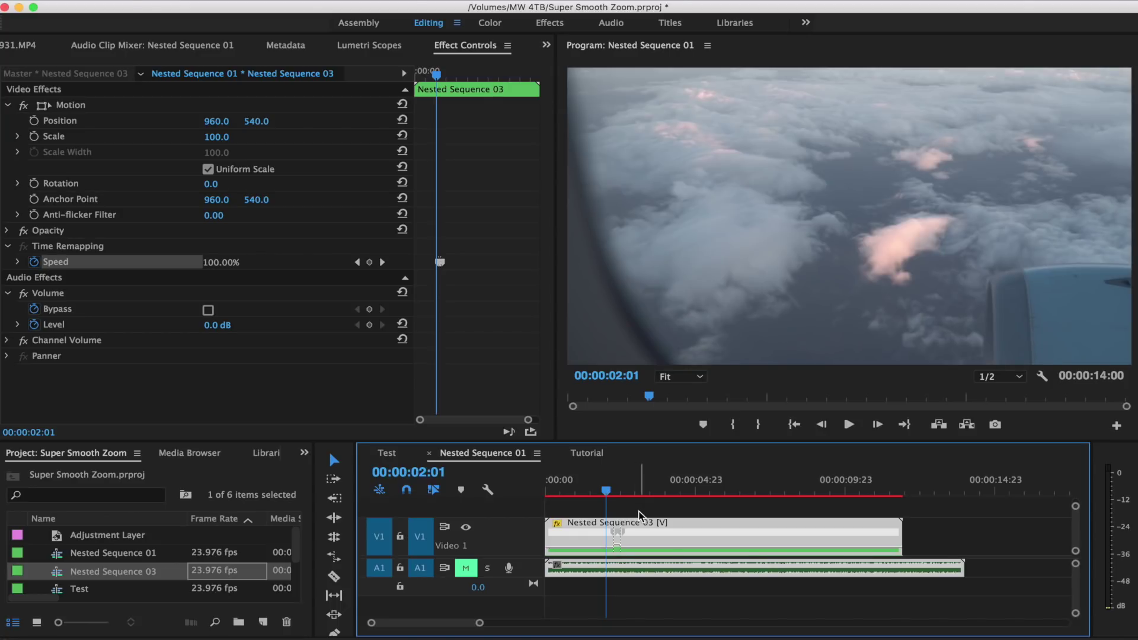
Step: Apply Video Effects > Distort > Transform to Nested Sequence 03
key("shift+7")
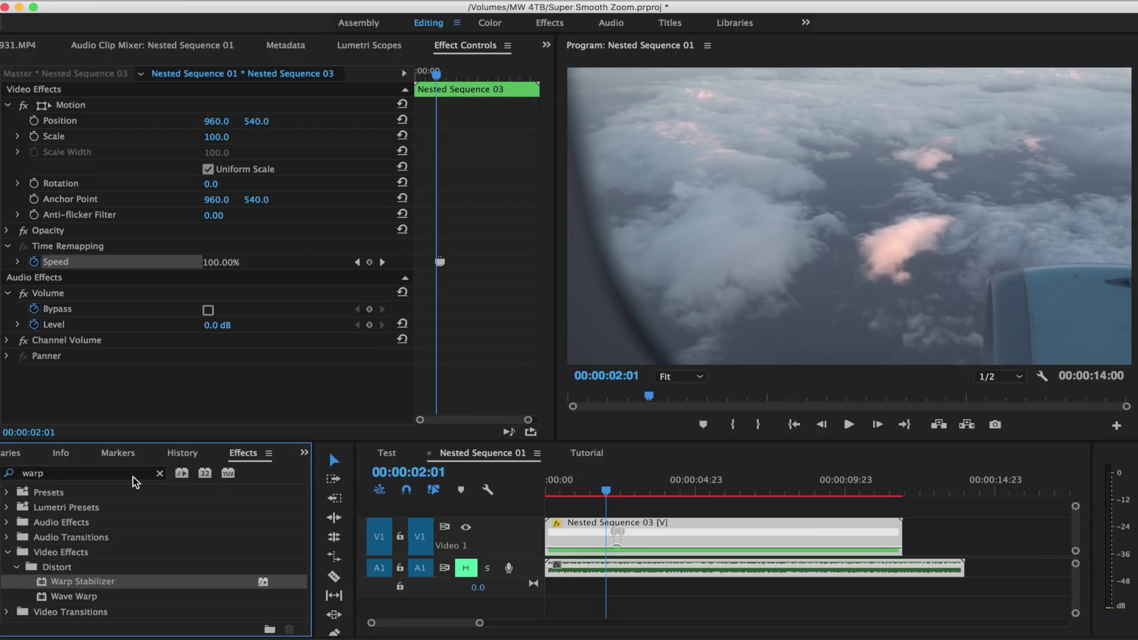
left_click(159, 472)
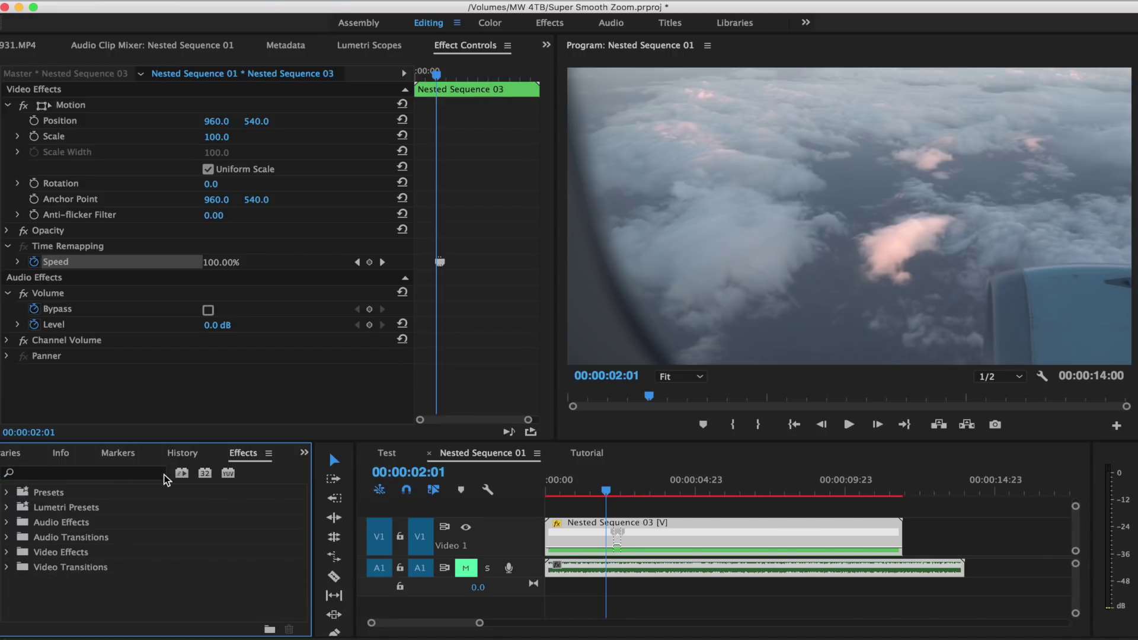
left_click(7, 552)
scroll(63, 580, "down", 1)
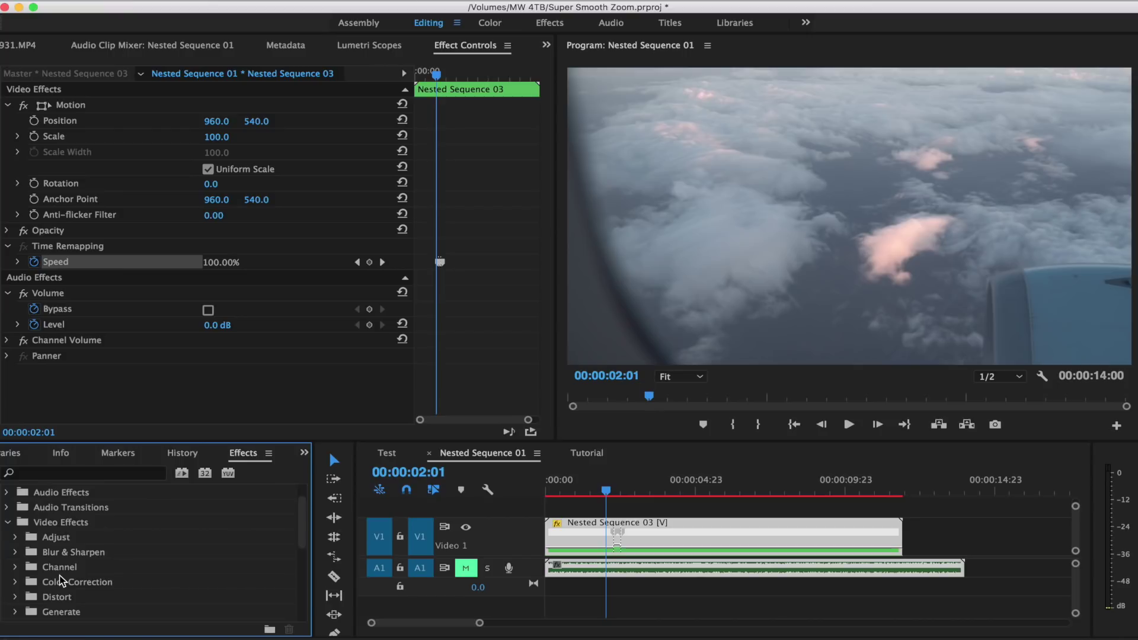
scroll(63, 581, "down", 2)
left_click(16, 553)
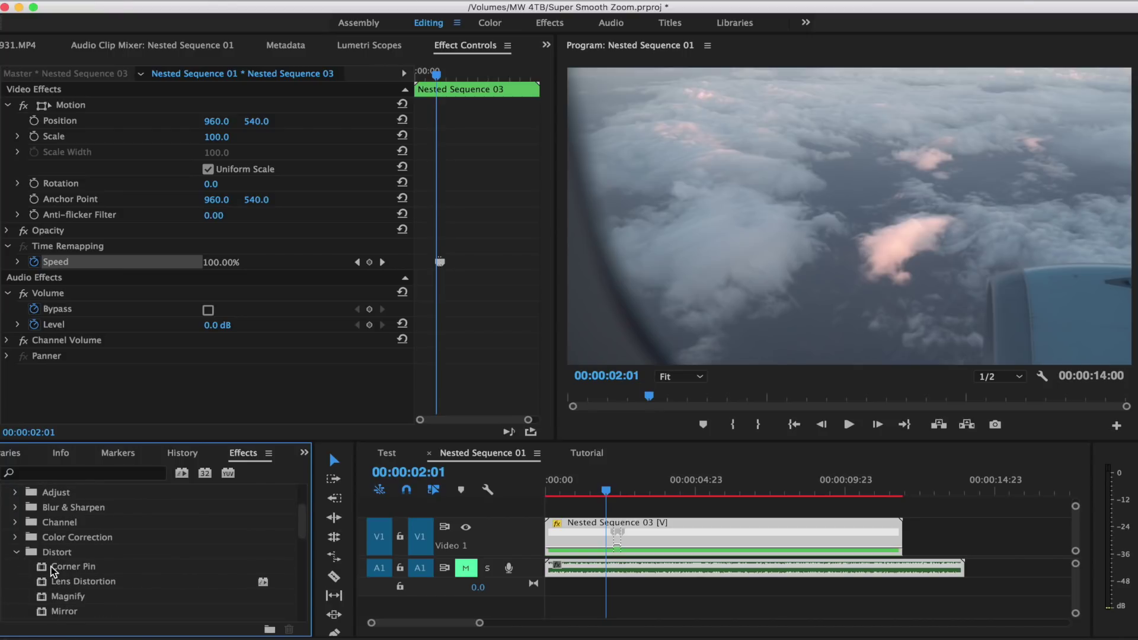
scroll(54, 570, "down", 2)
scroll(58, 572, "down", 2)
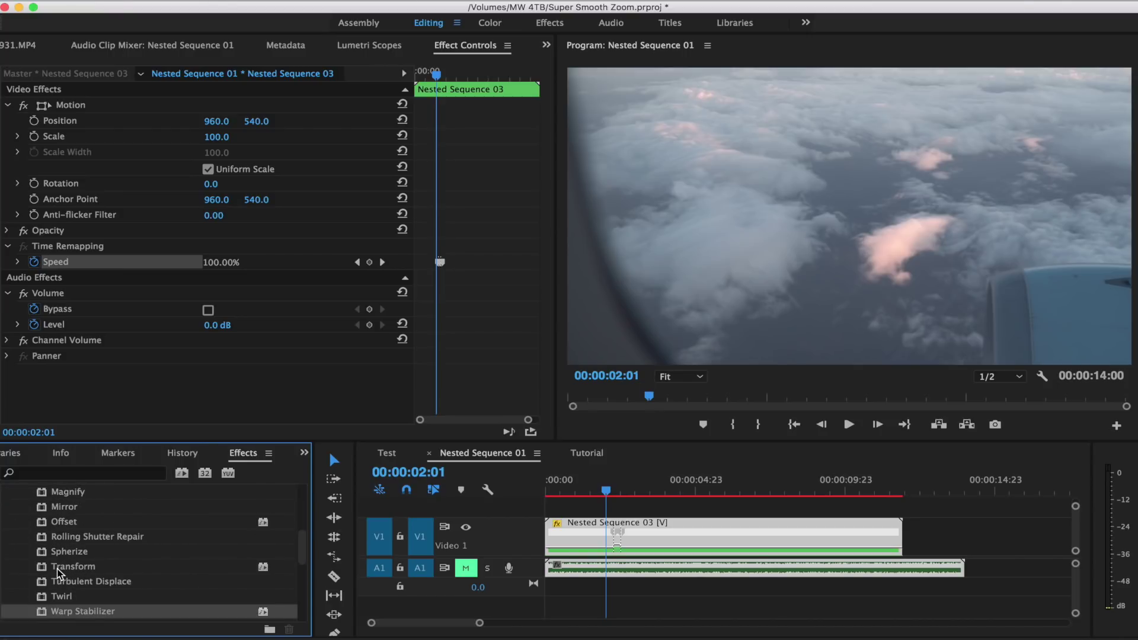
left_click(84, 569)
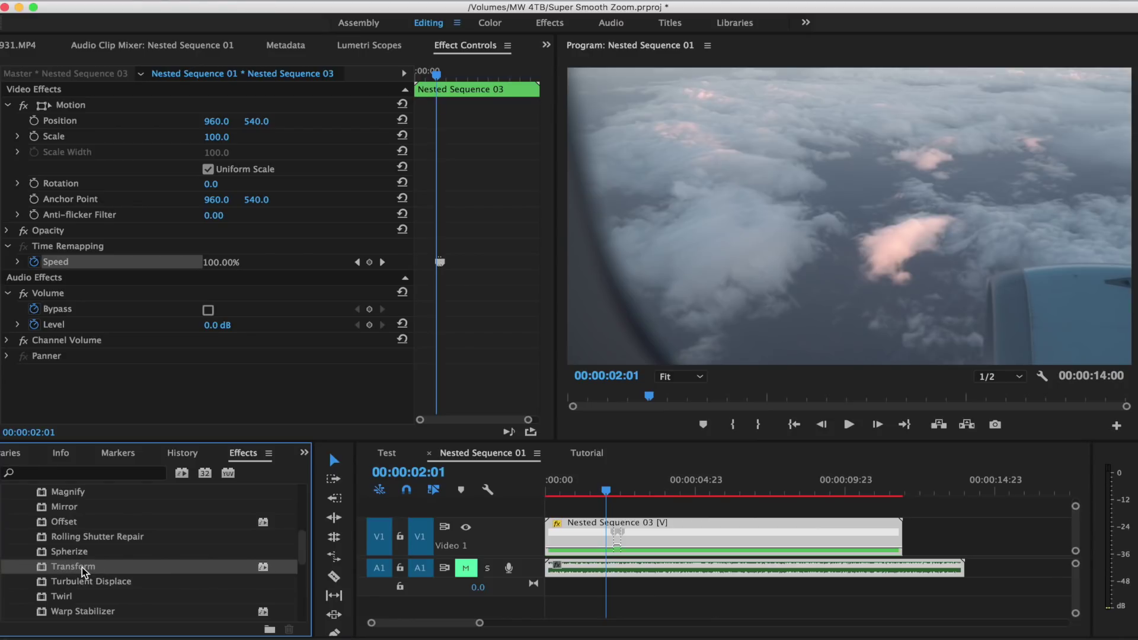
left_click_drag(84, 570, 578, 530)
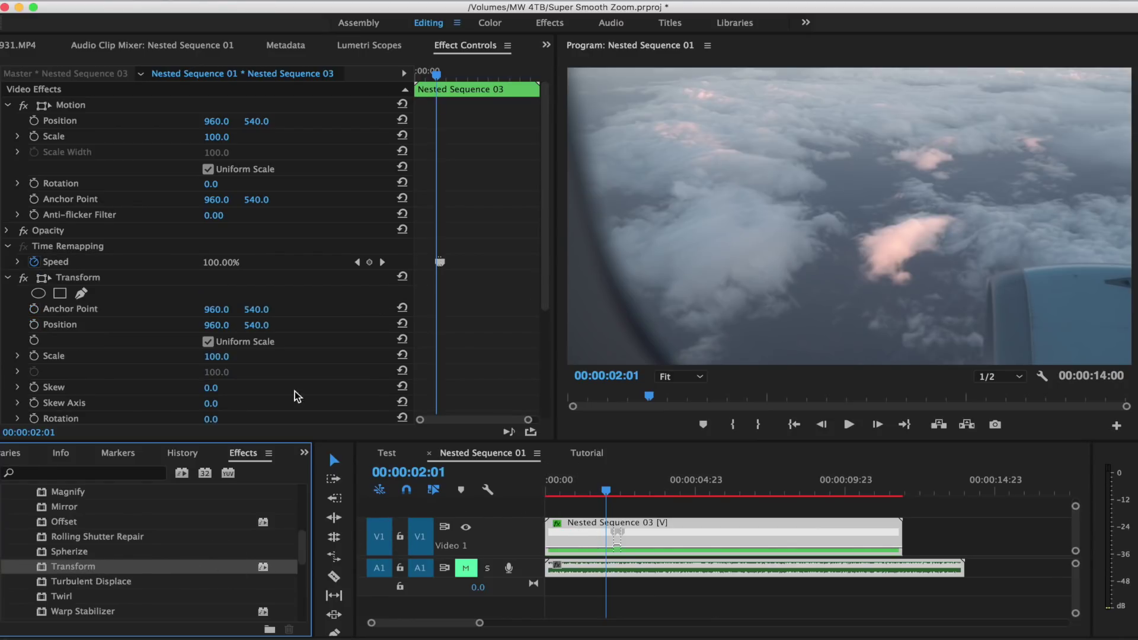
Step: Set Transform's Shutter Angle to 360, turn off Use Composition's Shutter Angle, and scrub to check
scroll(121, 350, "down", 4)
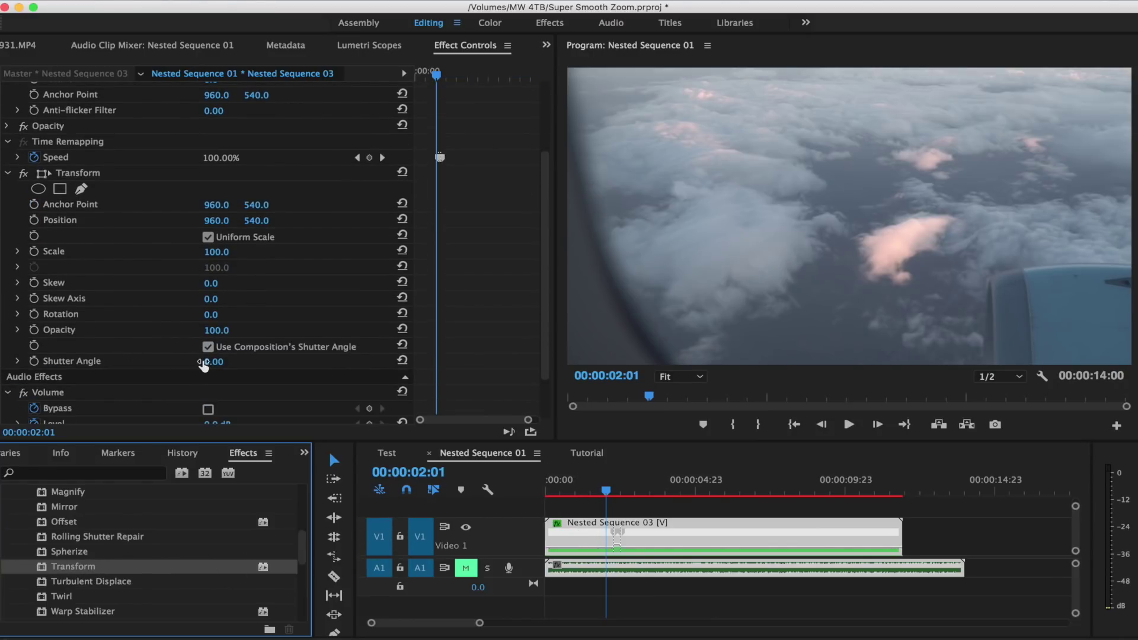
left_click(212, 362)
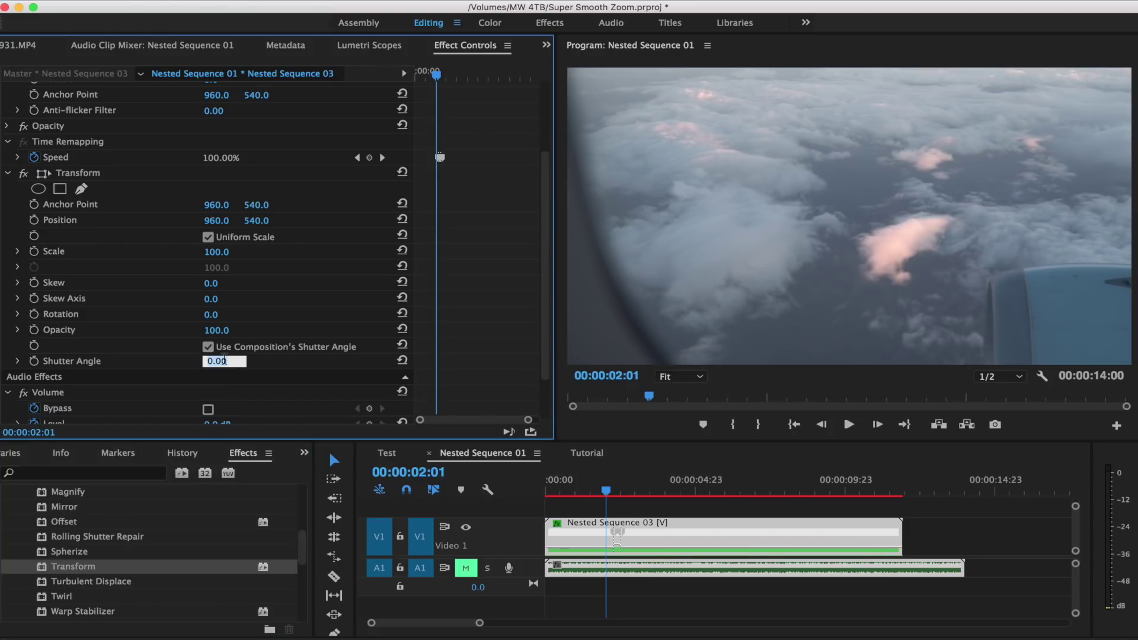
type("360")
key("Return")
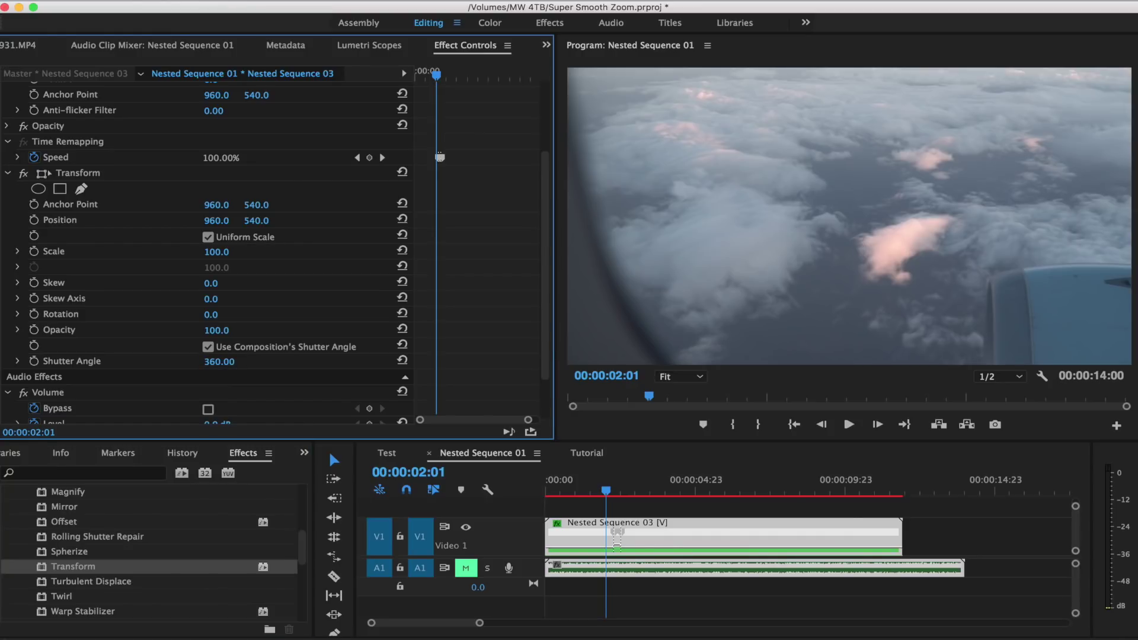
left_click(208, 348)
left_click(606, 492)
left_click_drag(607, 492, 633, 495)
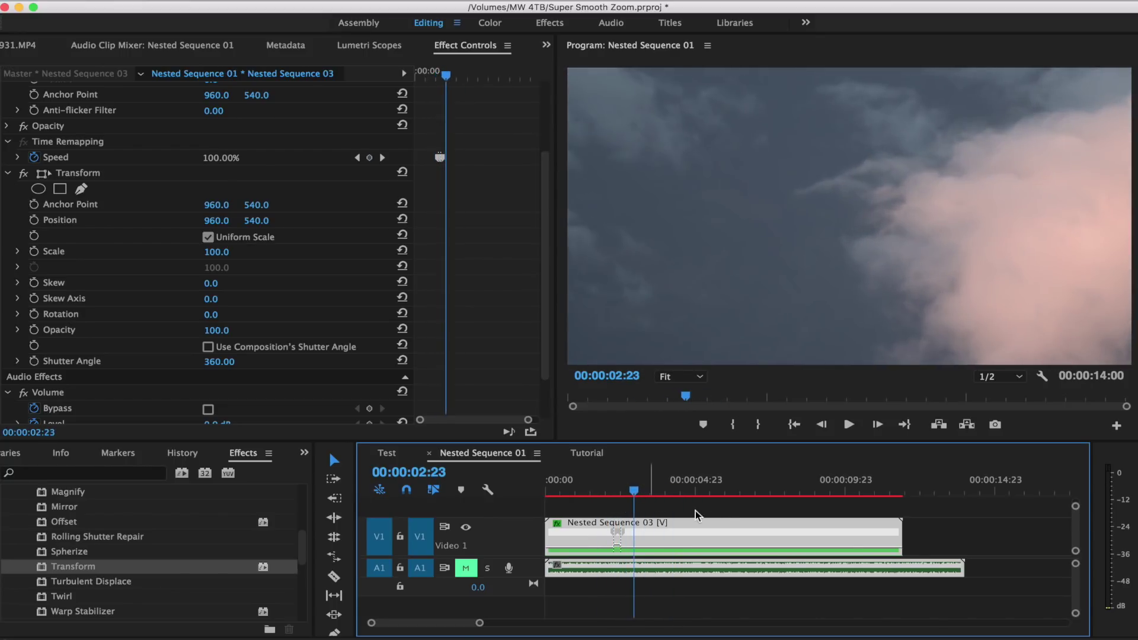
left_click(548, 495)
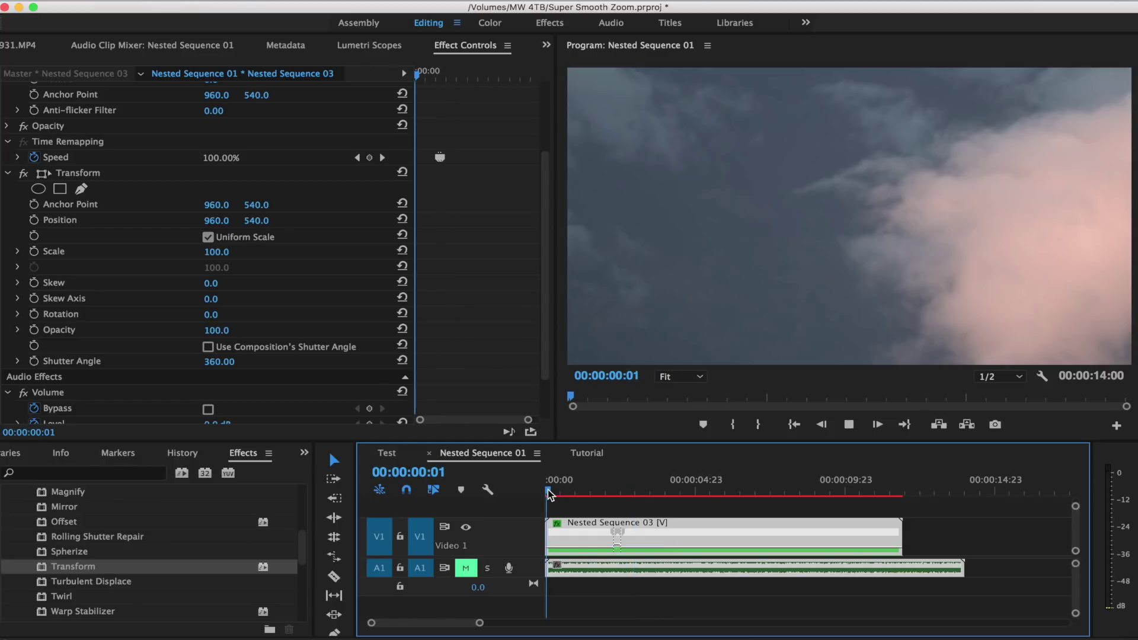
key("space")
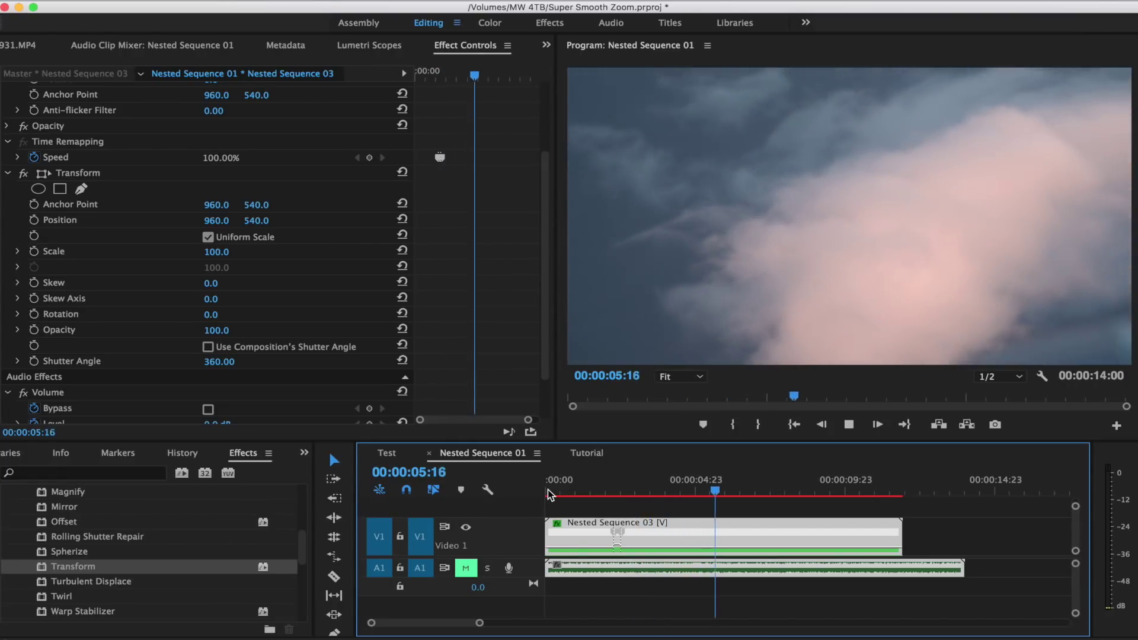
key("space")
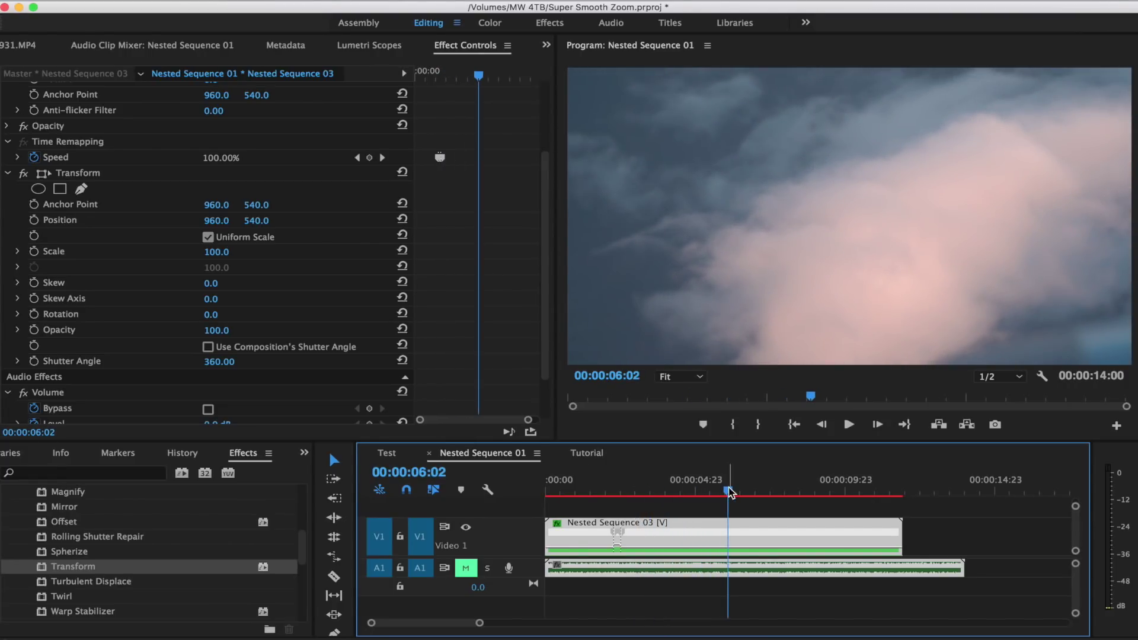